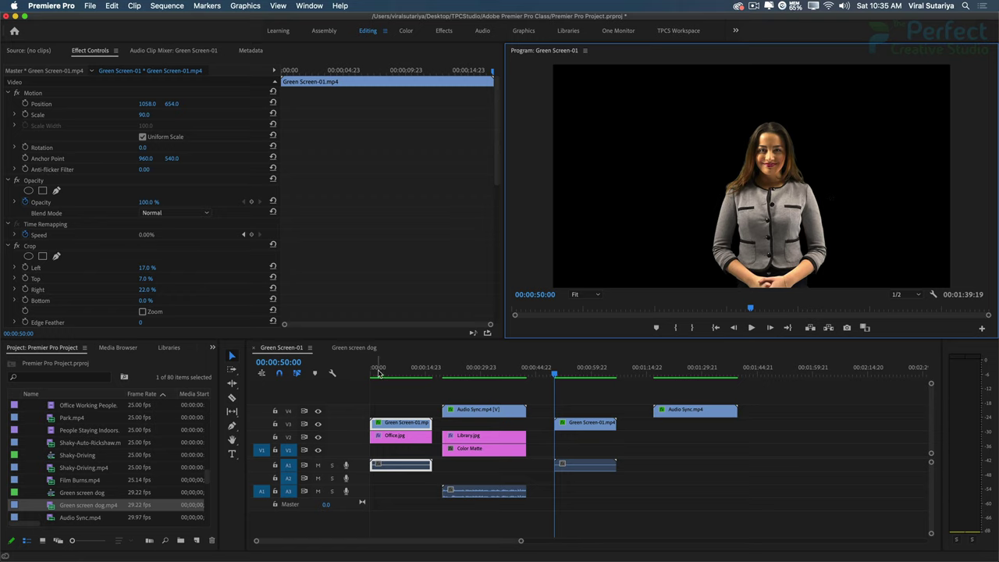
Review the composites, then move the Color Matte clip from V1 up to V3 above Library.jpg.
{"action": "left_click_drag", "start_coordinate": [378, 373], "coordinate": [368, 374]}
{"action": "key", "text": "space"}
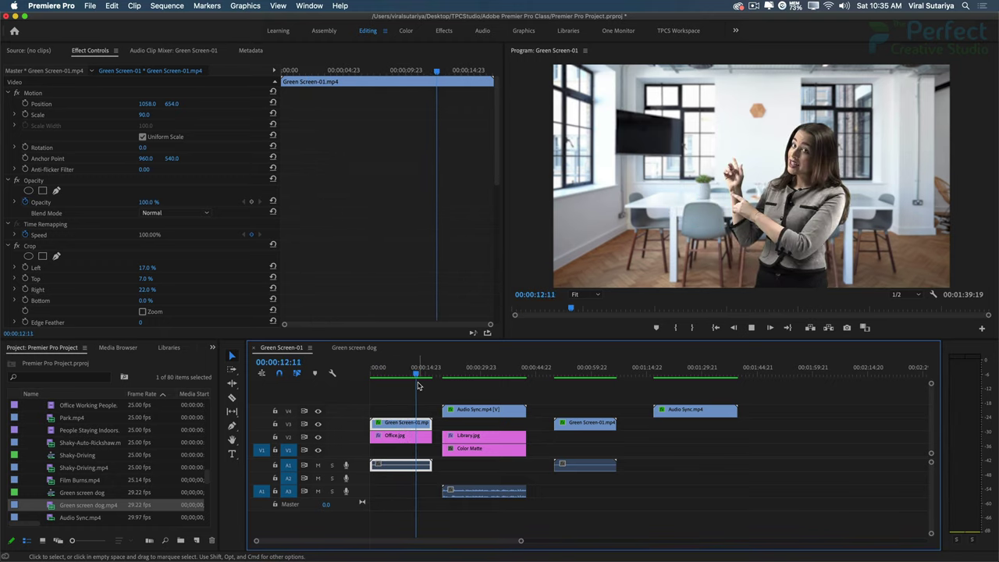
{"action": "left_click", "coordinate": [446, 378]}
{"action": "key", "text": "space"}
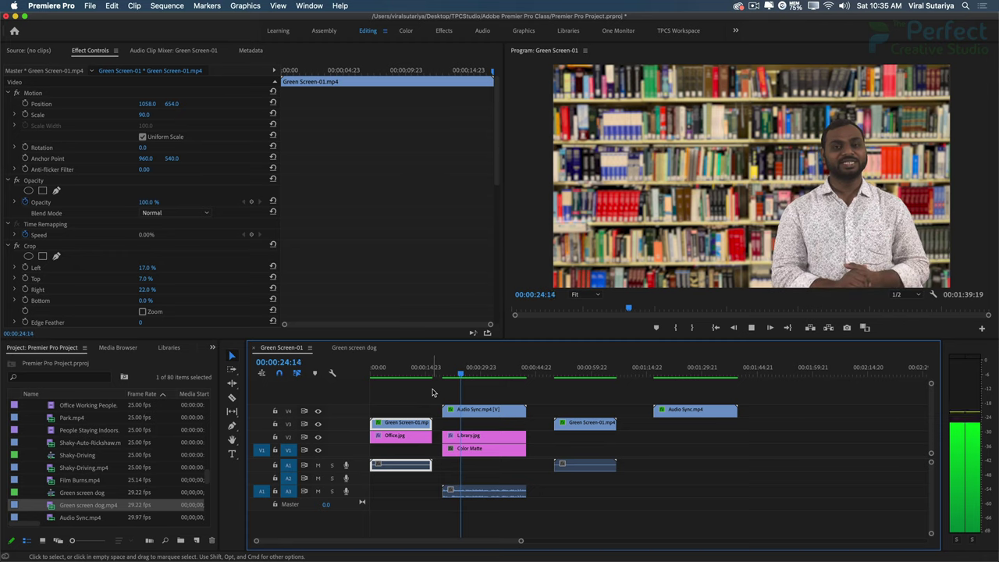
{"action": "key", "text": "space"}
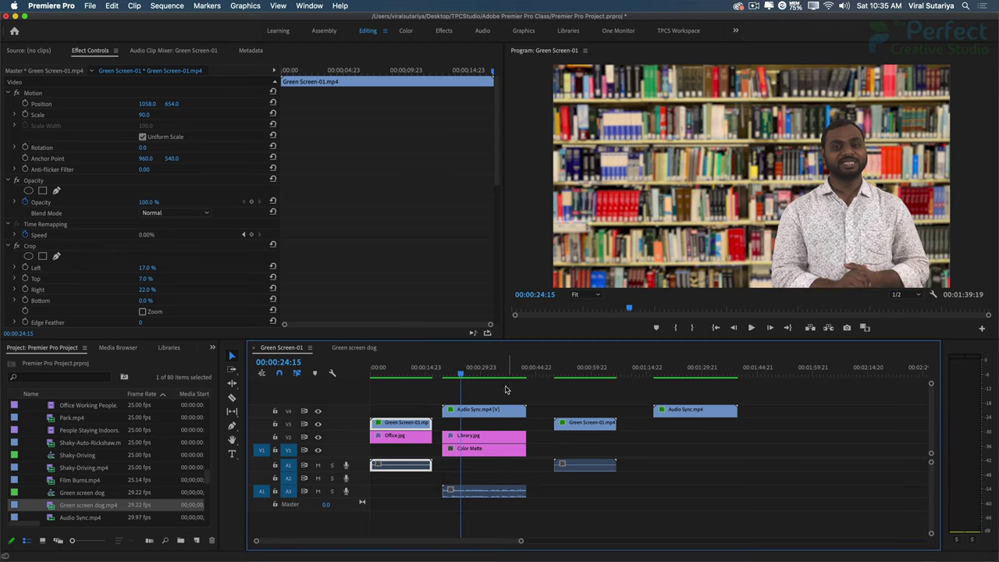
{"action": "left_click_drag", "start_coordinate": [483, 451], "coordinate": [475, 425]}
Preview the presenter over the grey matte, then jump to the Green Screen-01 clip at 00:00:51:08.
{"action": "left_click_drag", "start_coordinate": [459, 377], "coordinate": [449, 377]}
{"action": "key", "text": "space"}
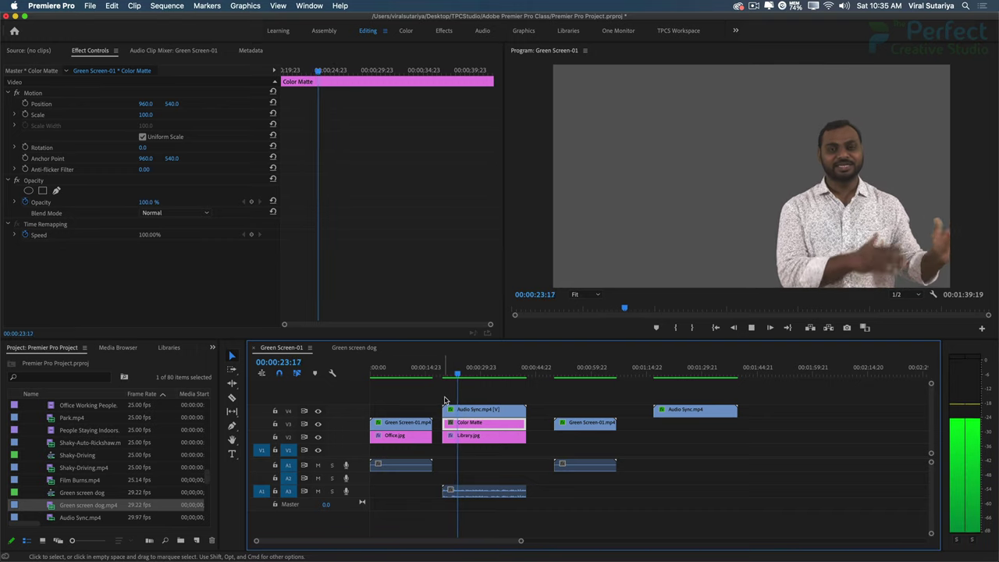
{"action": "key", "text": "space"}
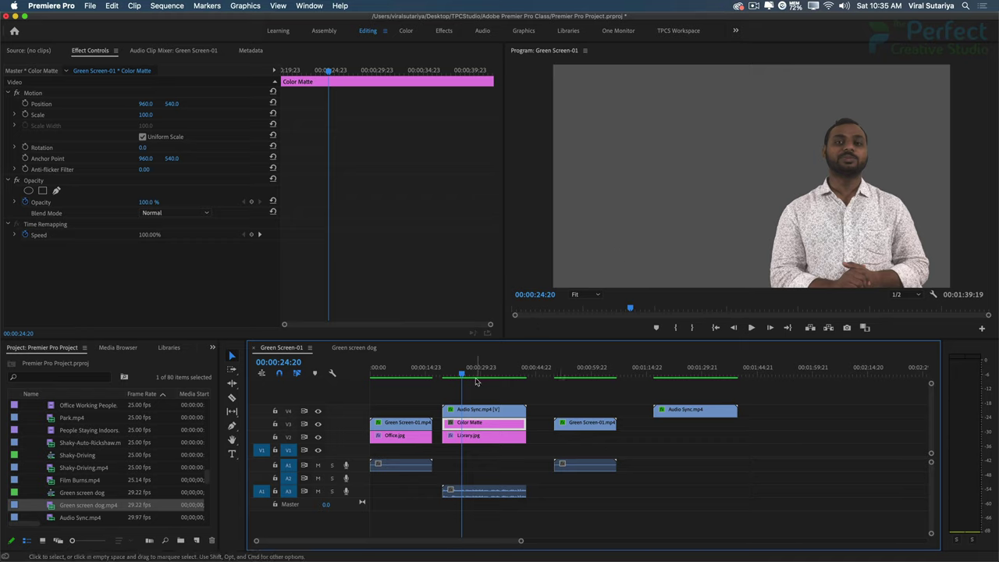
{"action": "left_click", "coordinate": [559, 372]}
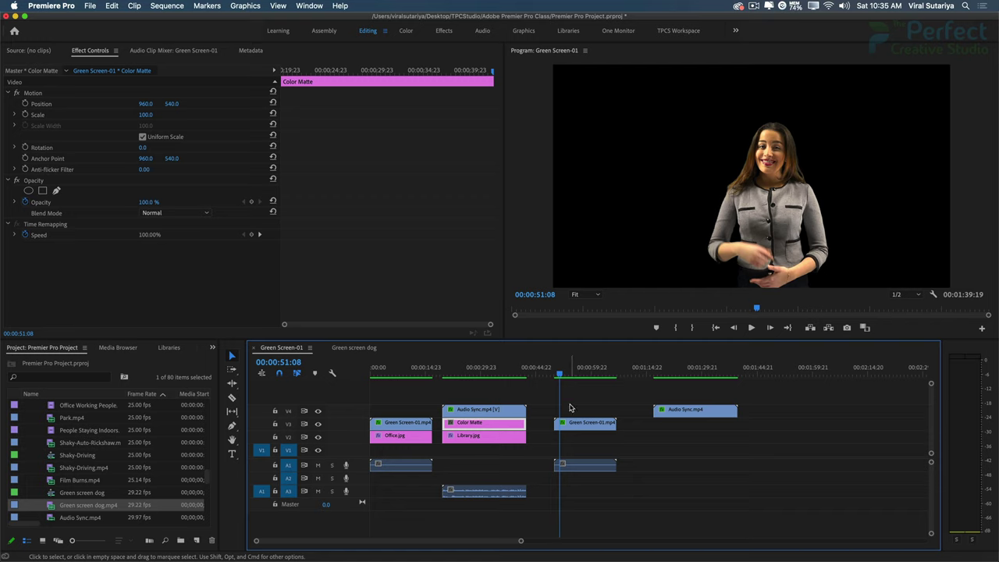
Settle the woman's Green Screen-01.mp4 clip on track V2.
{"action": "left_click_drag", "start_coordinate": [571, 424], "coordinate": [571, 449]}
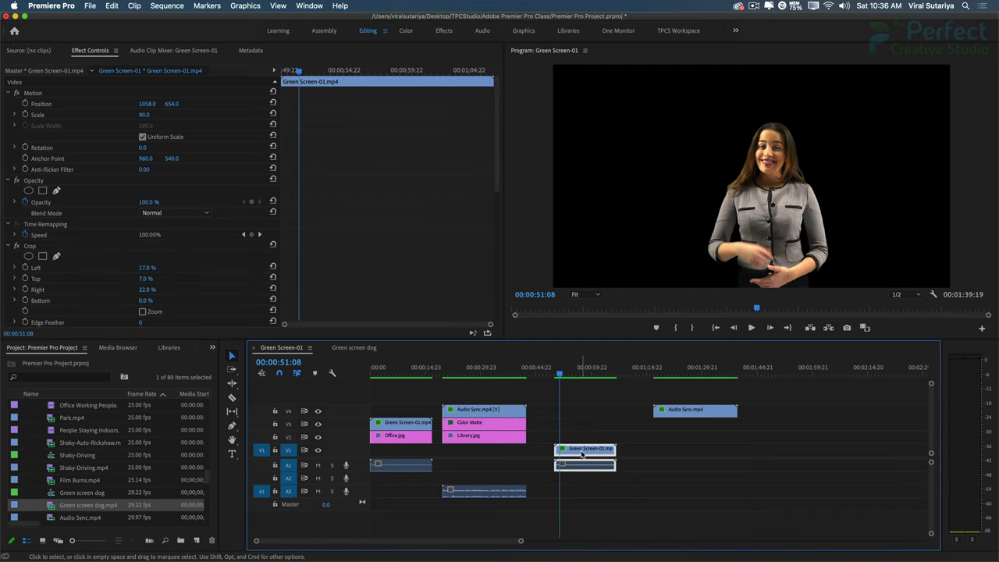
{"action": "left_click_drag", "start_coordinate": [584, 453], "coordinate": [581, 425]}
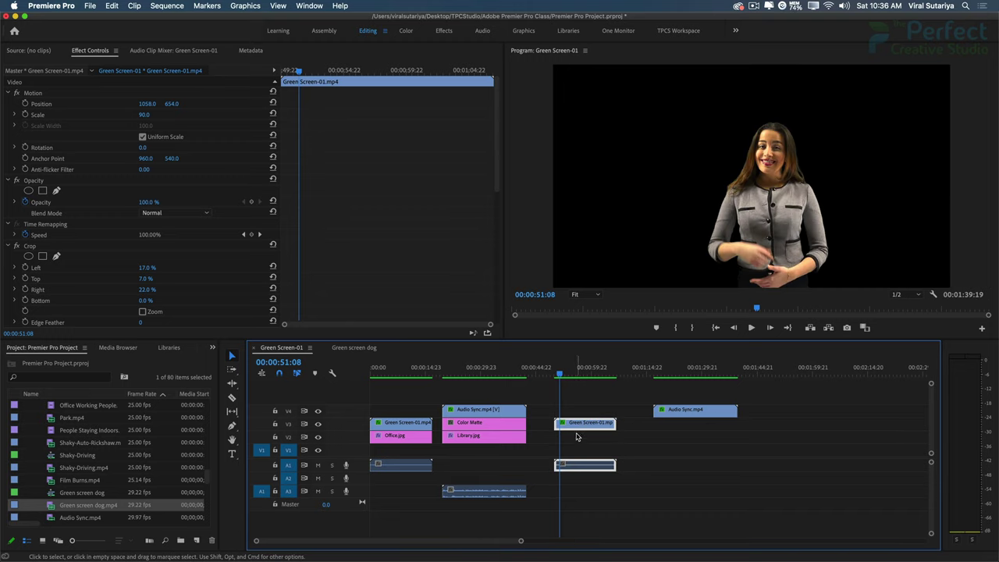
{"action": "left_click_drag", "start_coordinate": [573, 428], "coordinate": [572, 439]}
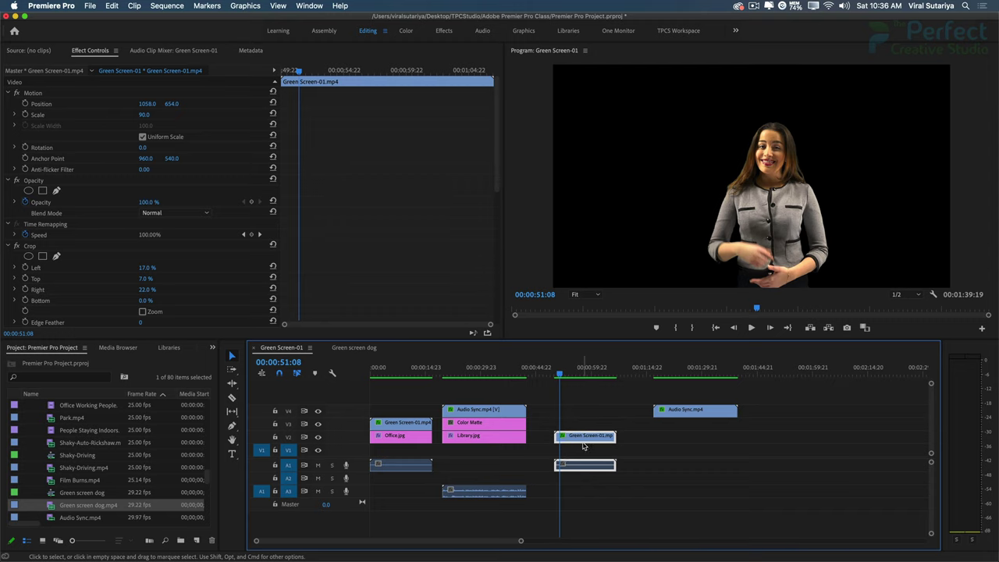
Place Office.jpg from the Photos bin on V1 beneath her, trimmed to match her clip.
{"action": "scroll", "coordinate": [48, 445], "scroll_direction": "up", "scroll_amount": 10}
{"action": "left_click", "coordinate": [27, 456]}
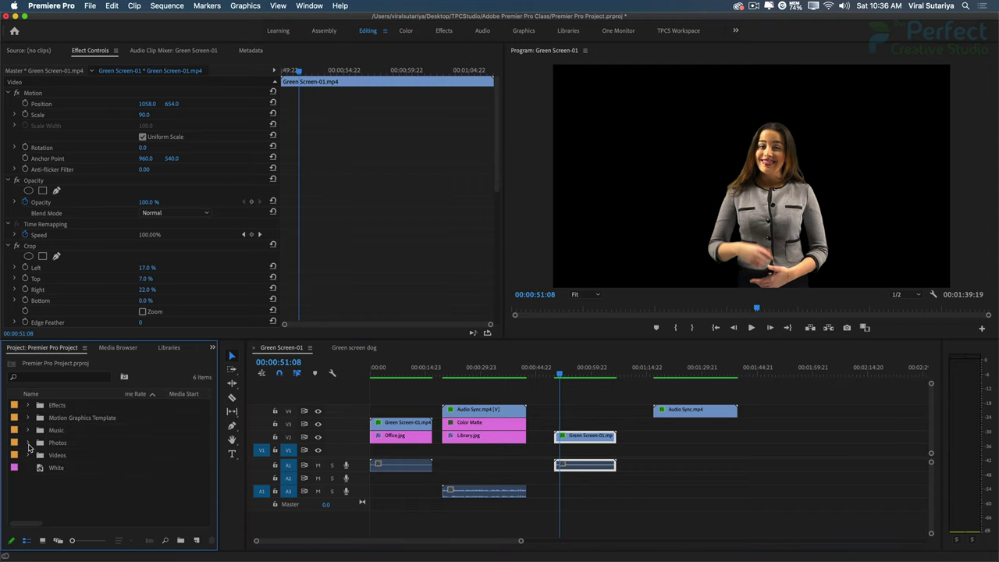
{"action": "left_click", "coordinate": [28, 442]}
{"action": "left_click", "coordinate": [72, 506]}
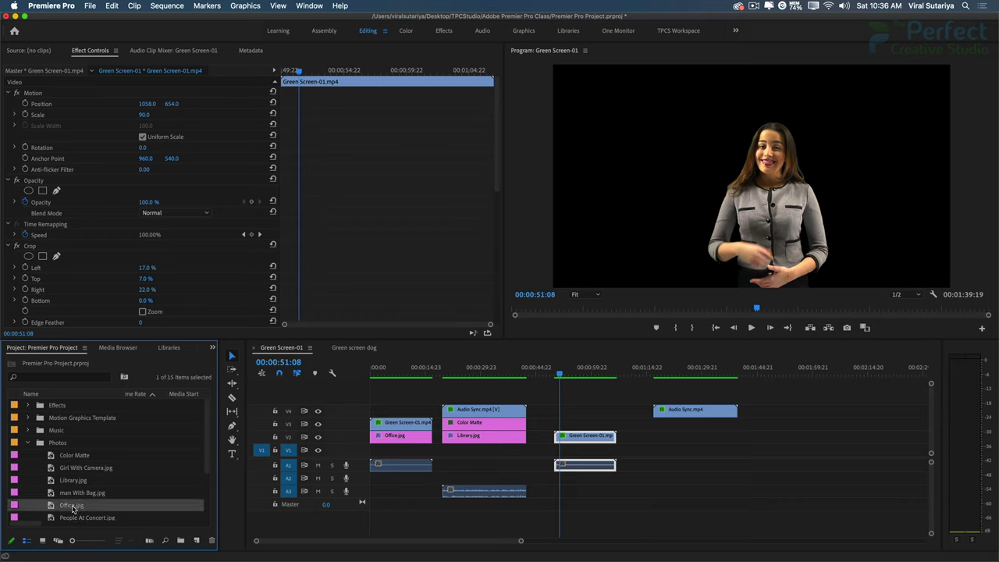
{"action": "left_click_drag", "start_coordinate": [72, 507], "coordinate": [559, 453]}
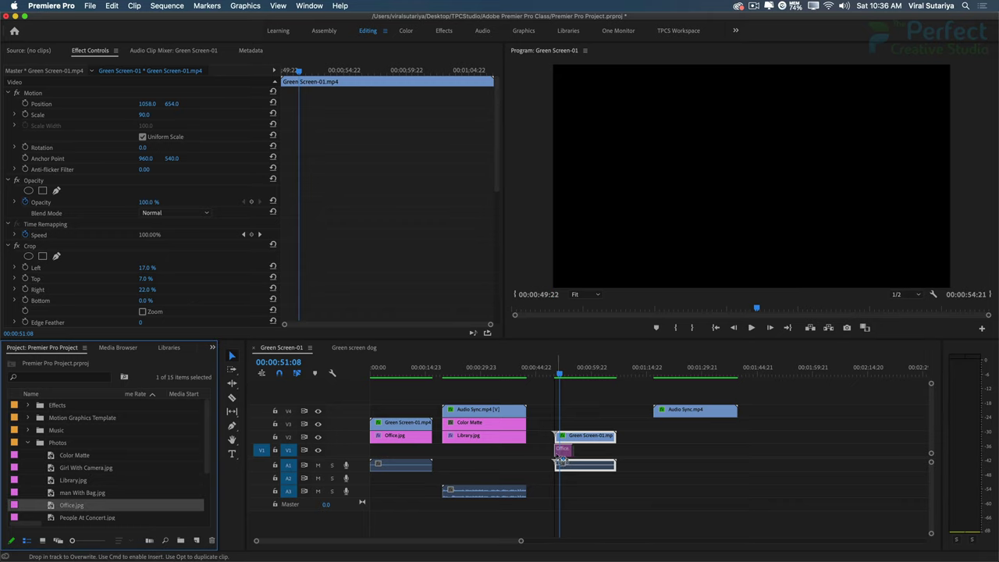
{"action": "left_click_drag", "start_coordinate": [571, 451], "coordinate": [613, 451]}
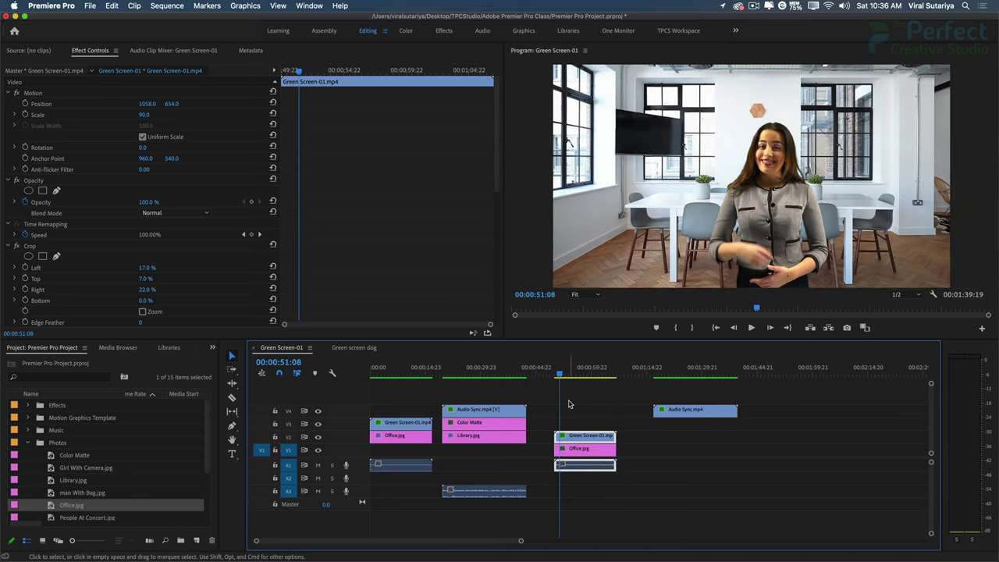
Apply Gaussian Blur to the Office.jpg background with Blurriness set to 10.
{"action": "left_click", "coordinate": [578, 449]}
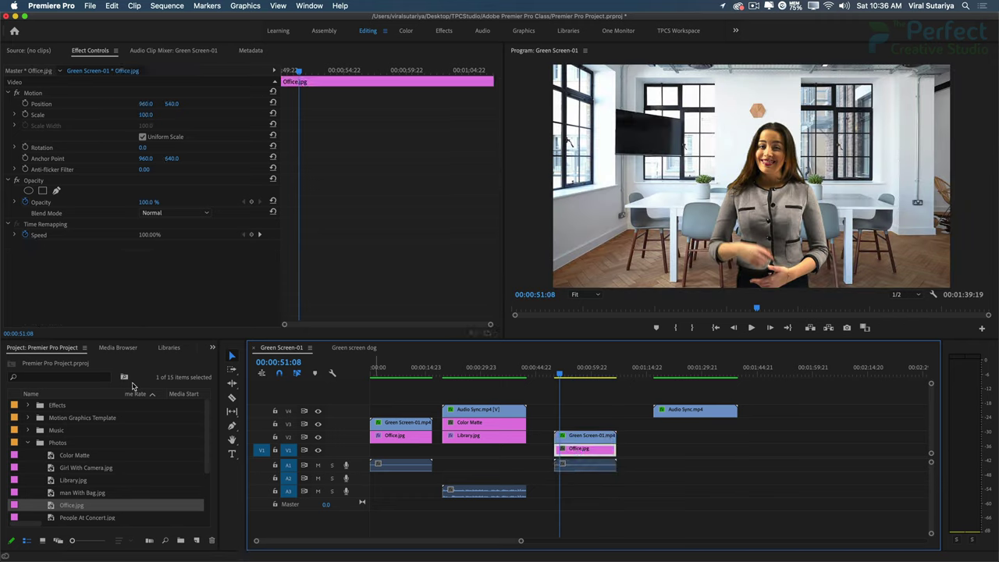
{"action": "left_click", "coordinate": [212, 348]}
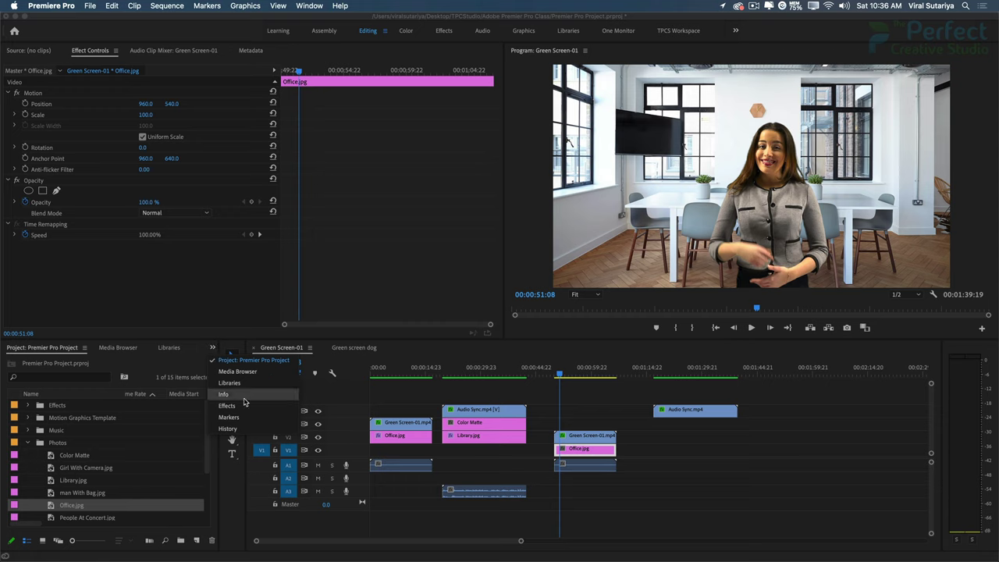
{"action": "left_click", "coordinate": [234, 397]}
{"action": "left_click", "coordinate": [81, 361]}
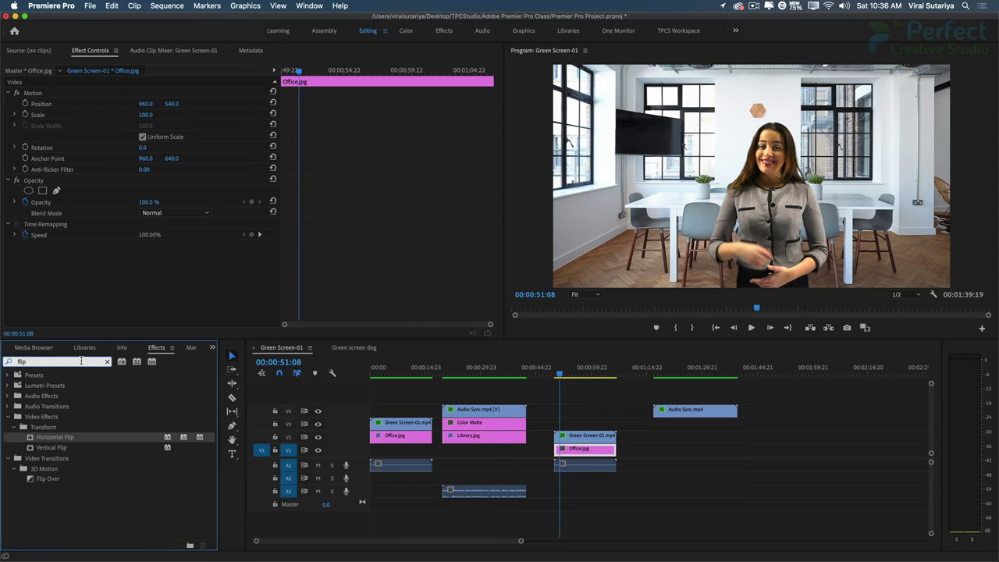
{"action": "key", "text": "BackSpace"}
{"action": "key", "text": "BackSpace"}
{"action": "key", "text": "BackSpace"}
{"action": "type", "text": "blur"}
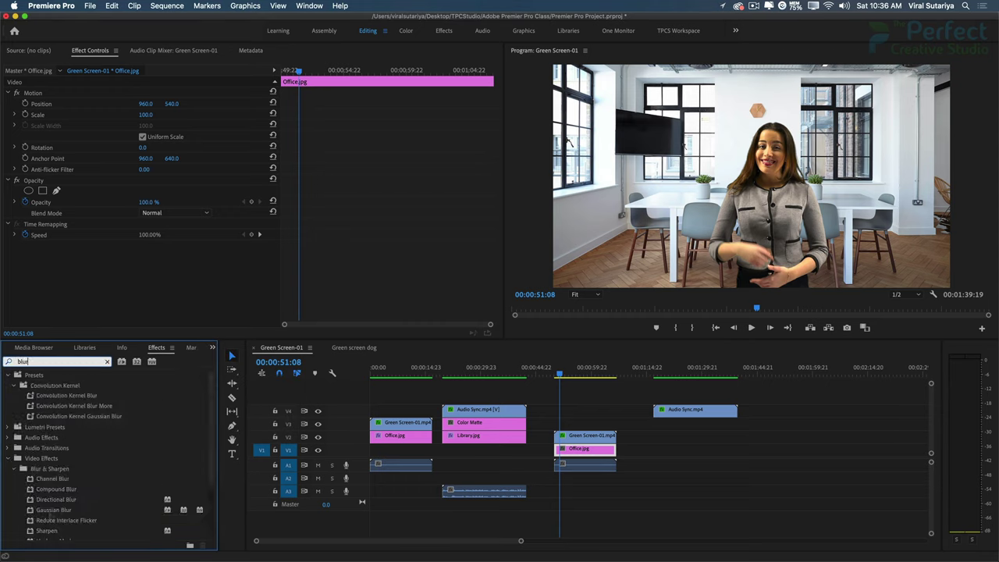
{"action": "mouse_move", "coordinate": [47, 510]}
{"action": "left_mouse_down"}
{"action": "mouse_move", "coordinate": [332, 452]}
{"action": "mouse_move", "coordinate": [586, 449]}
{"action": "left_mouse_up"}
{"action": "left_click", "coordinate": [144, 268]}
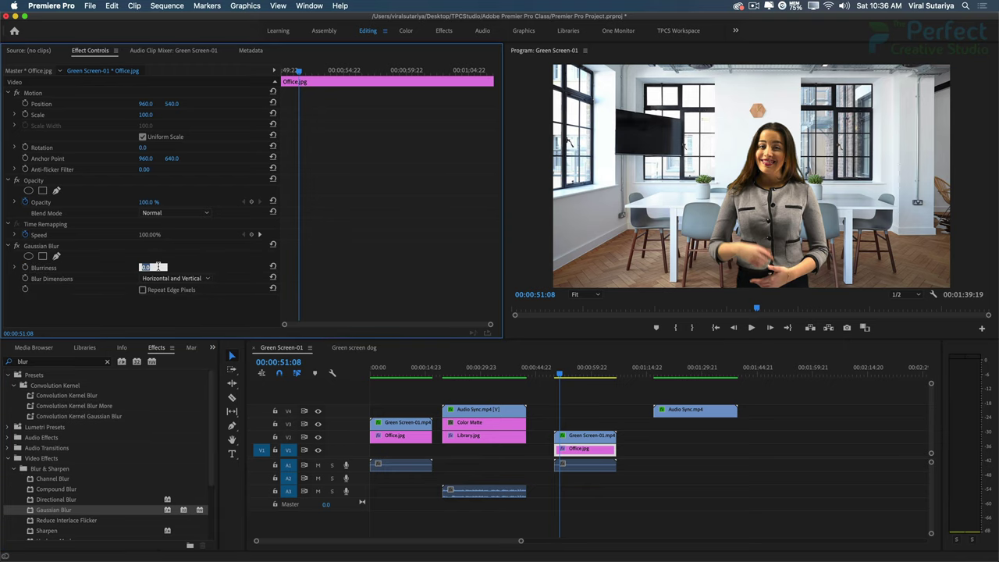
{"action": "type", "text": "10"}
{"action": "key", "text": "Return"}
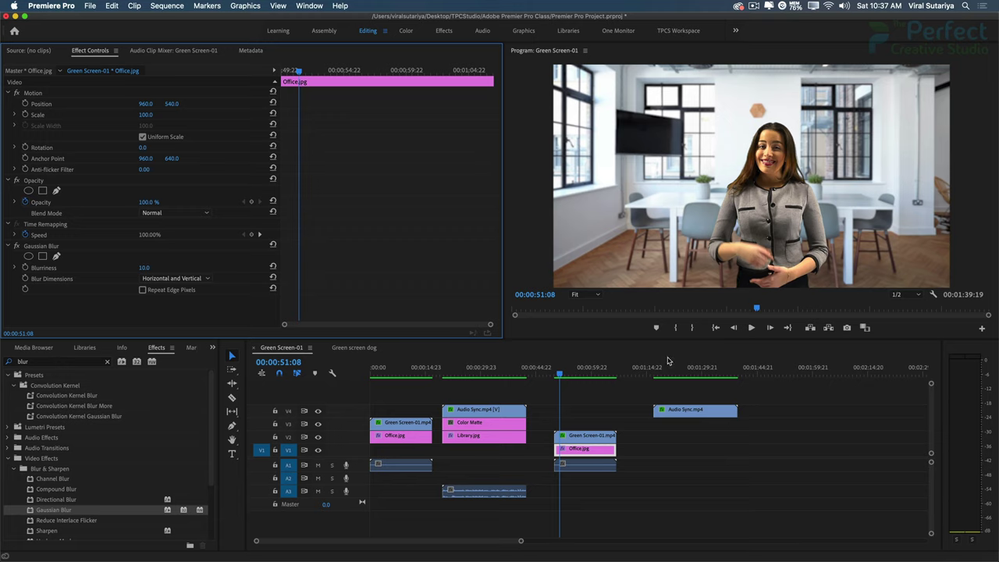
{"action": "left_click", "coordinate": [589, 436]}
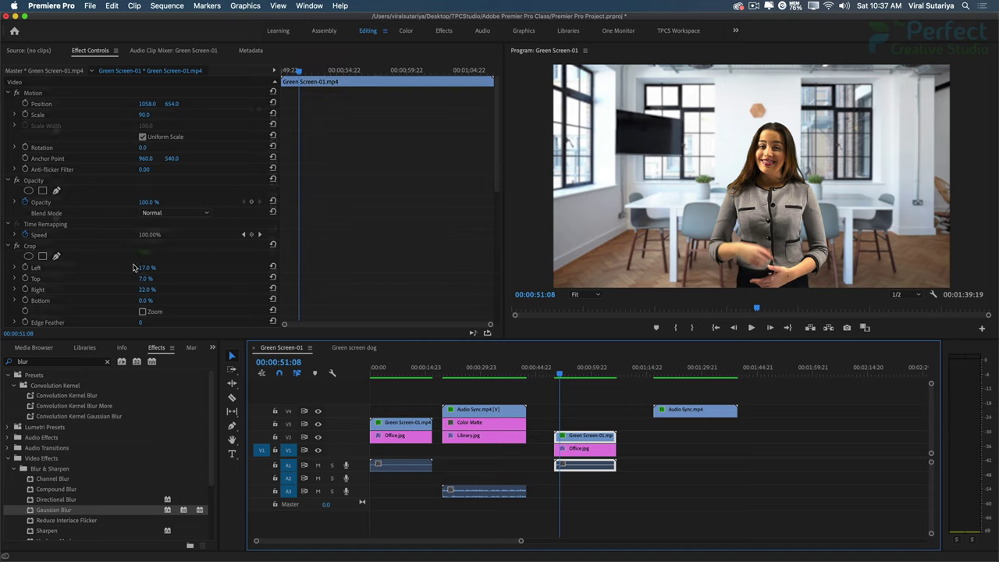
Set the woman's Ultra Key Color Correction Saturation to 59.
{"action": "scroll", "coordinate": [134, 268], "scroll_direction": "down", "scroll_amount": 4}
{"action": "scroll", "coordinate": [55, 255], "scroll_direction": "down", "scroll_amount": 1}
{"action": "scroll", "coordinate": [35, 281], "scroll_direction": "down", "scroll_amount": 2}
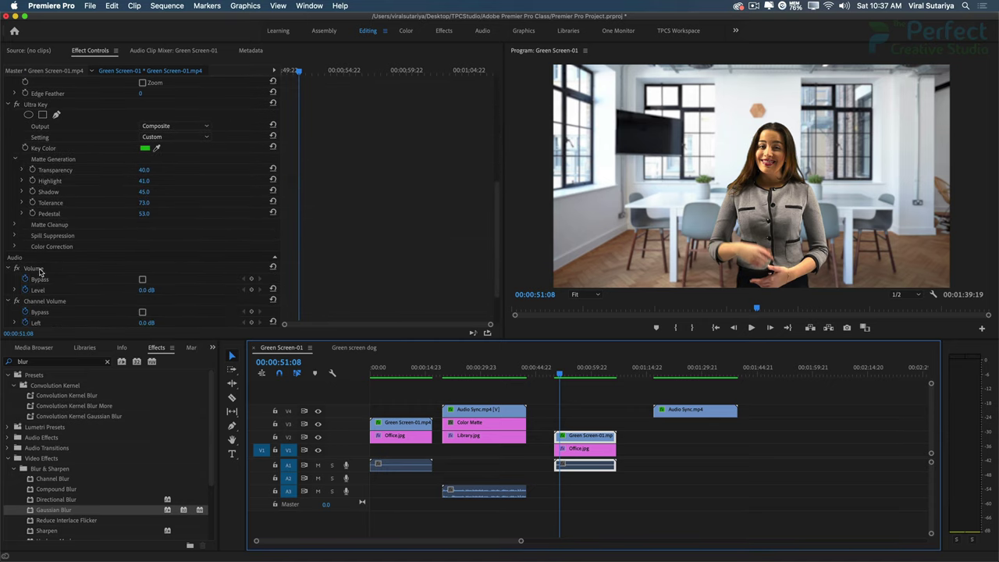
{"action": "left_click", "coordinate": [16, 247]}
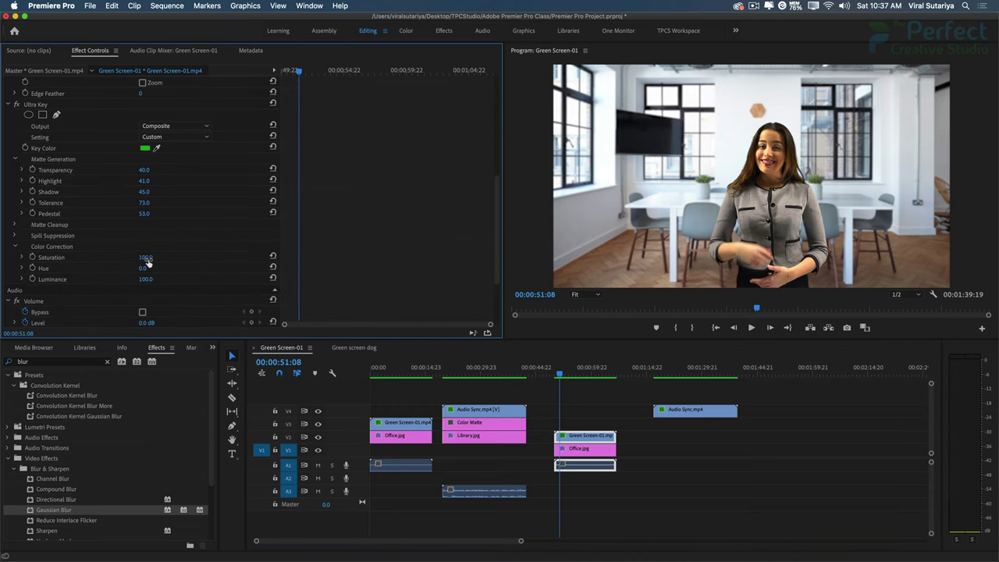
{"action": "left_click_drag", "start_coordinate": [145, 257], "coordinate": [138, 257]}
{"action": "left_click_drag", "start_coordinate": [143, 257], "coordinate": [142, 257]}
{"action": "mouse_move", "coordinate": [144, 257]}
{"action": "left_mouse_down"}
{"action": "mouse_move", "coordinate": [154, 257]}
{"action": "mouse_move", "coordinate": [143, 257]}
{"action": "left_mouse_up"}
Move the presenter to Position 1099.0, 654.0 over the office and play back the result.
{"action": "scroll", "coordinate": [147, 202], "scroll_direction": "up", "scroll_amount": 5}
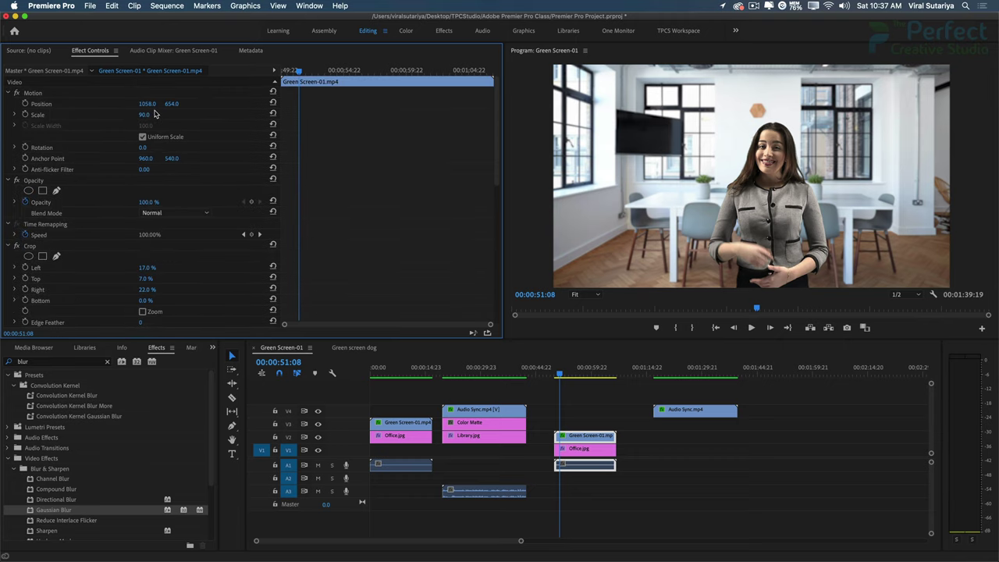
{"action": "left_click_drag", "start_coordinate": [149, 105], "coordinate": [150, 105]}
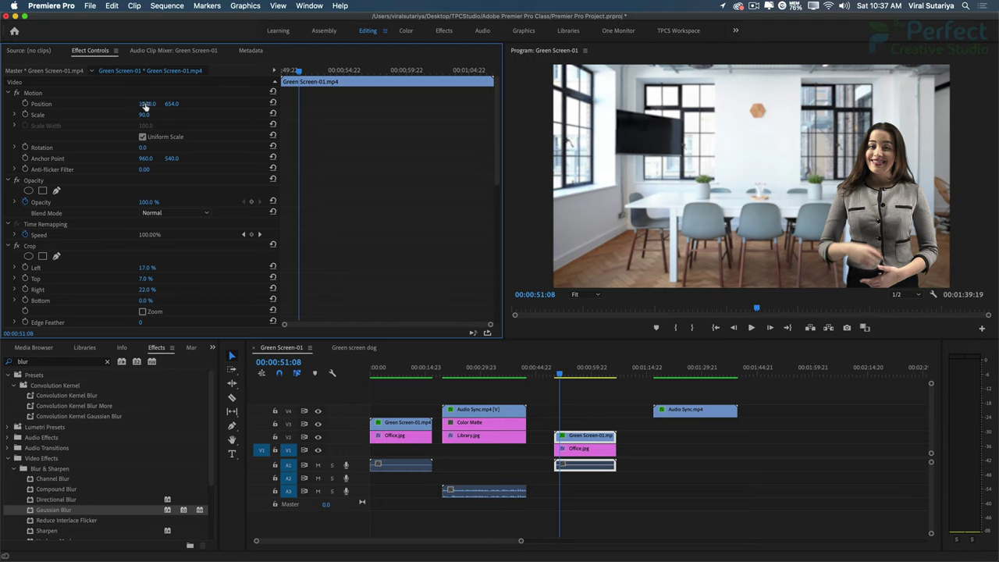
{"action": "left_click_drag", "start_coordinate": [147, 104], "coordinate": [231, 112]}
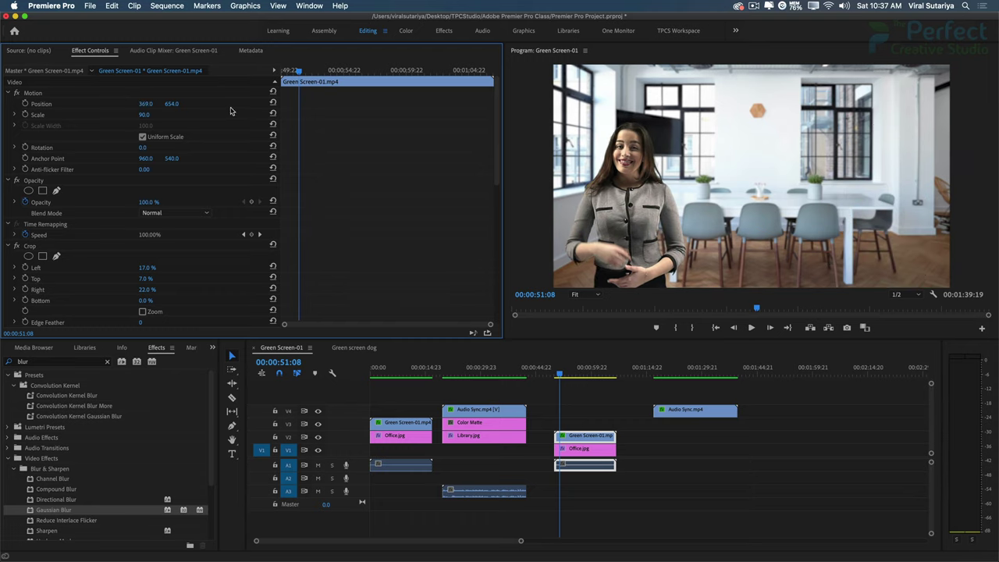
{"action": "left_click_drag", "start_coordinate": [145, 104], "coordinate": [207, 104]}
{"action": "left_click", "coordinate": [558, 377]}
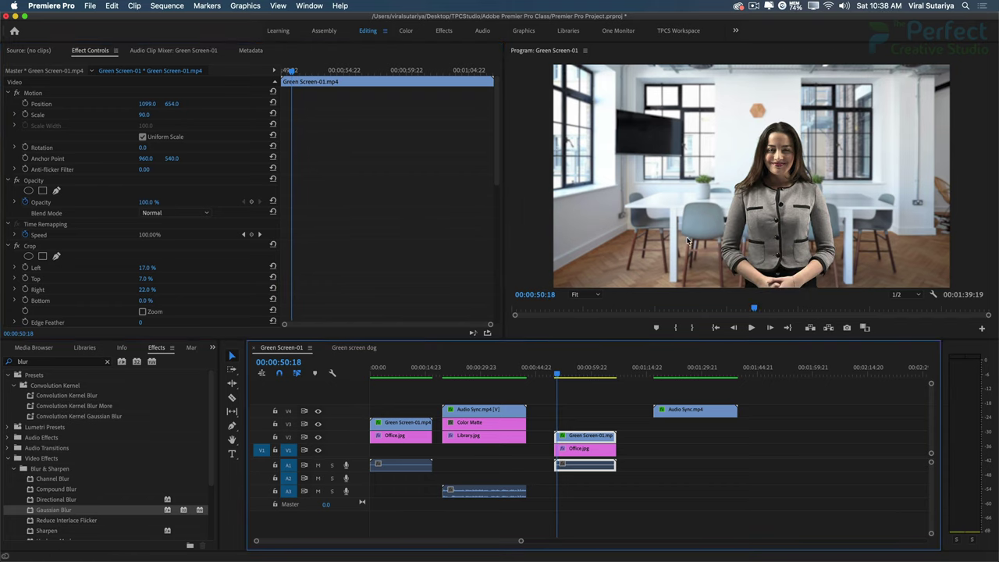
{"action": "key", "text": "space"}
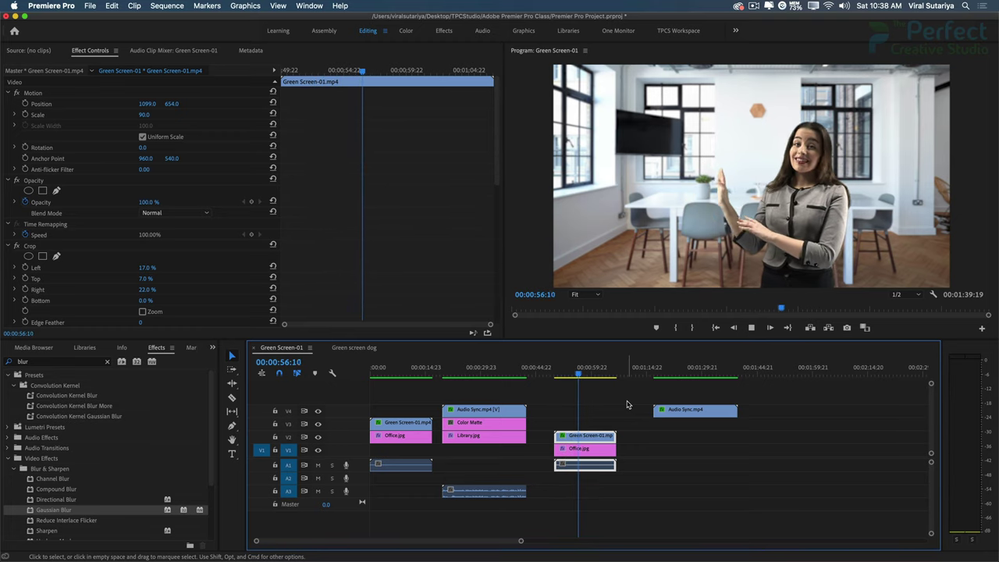
{"action": "key", "text": "space"}
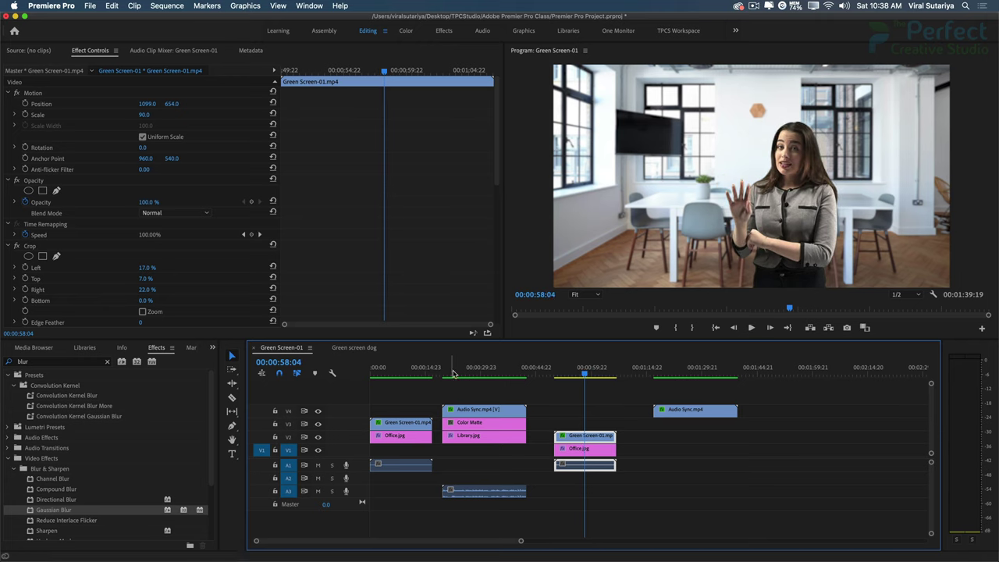
Place Library.jpg beneath the man's Audio Sync.mp4 clip, trimmed to match its length.
{"action": "left_click", "coordinate": [673, 374]}
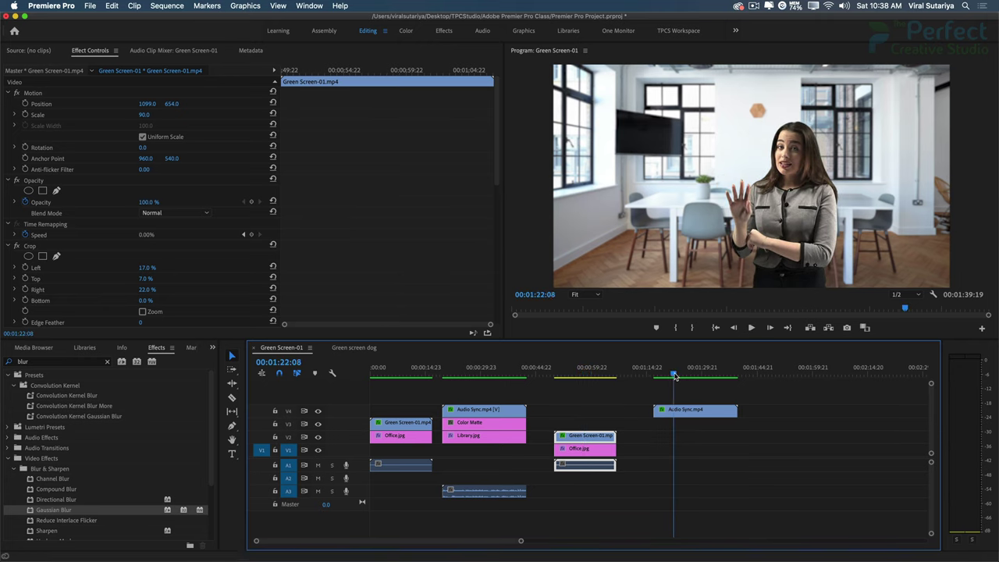
{"action": "left_click", "coordinate": [682, 411]}
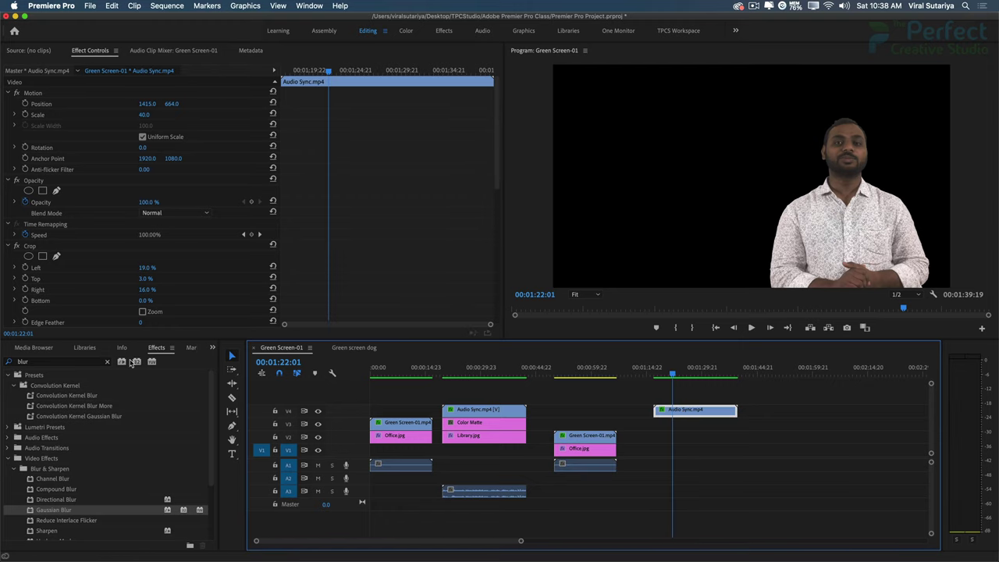
{"action": "key", "text": "shift+1"}
{"action": "mouse_move", "coordinate": [72, 480]}
{"action": "left_mouse_down"}
{"action": "mouse_move", "coordinate": [662, 424]}
{"action": "mouse_move", "coordinate": [666, 450]}
{"action": "mouse_move", "coordinate": [737, 450]}
{"action": "left_mouse_up"}
{"action": "left_click_drag", "start_coordinate": [709, 411], "coordinate": [713, 429]}
{"action": "left_click", "coordinate": [697, 450]}
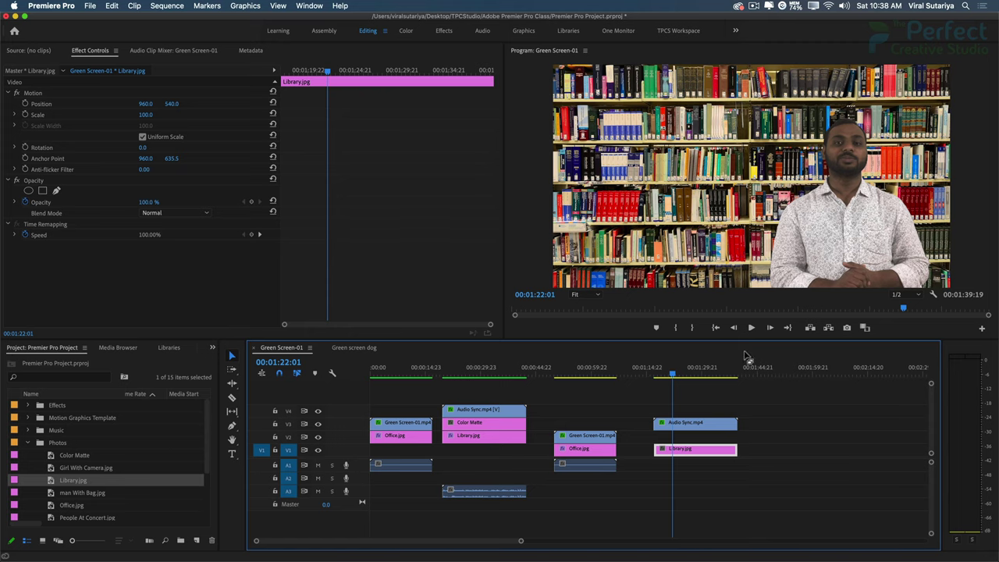
Create a new mid-grey Color Matte with the default video settings.
{"action": "left_click", "coordinate": [196, 542]}
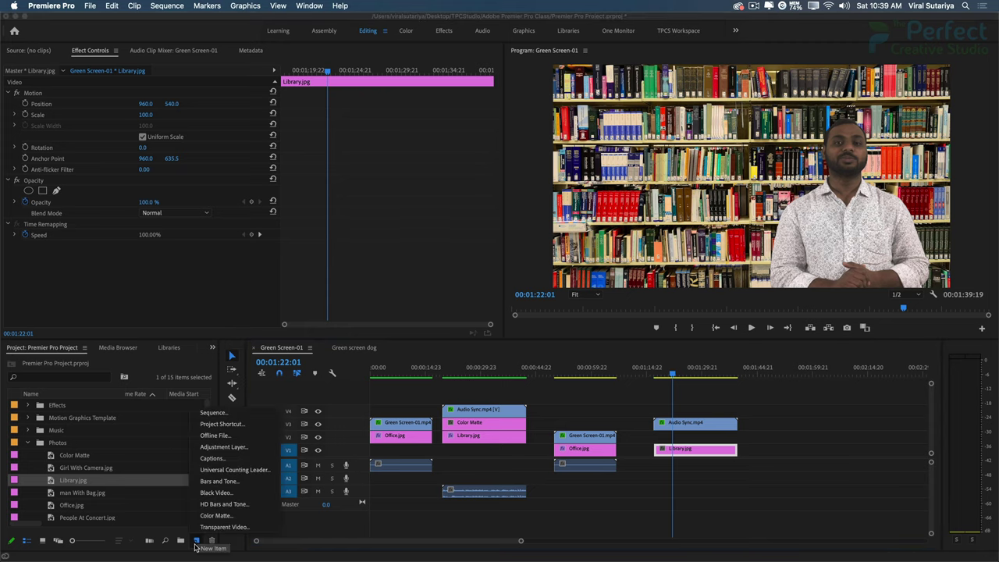
{"action": "left_click", "coordinate": [197, 542]}
{"action": "left_click", "coordinate": [197, 541]}
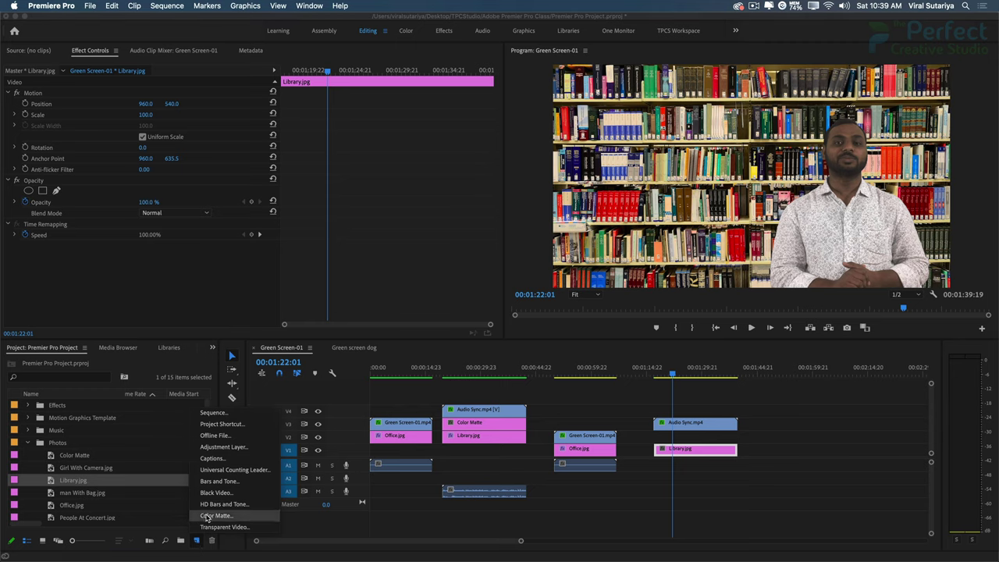
{"action": "left_click", "coordinate": [207, 517]}
{"action": "left_click", "coordinate": [569, 328]}
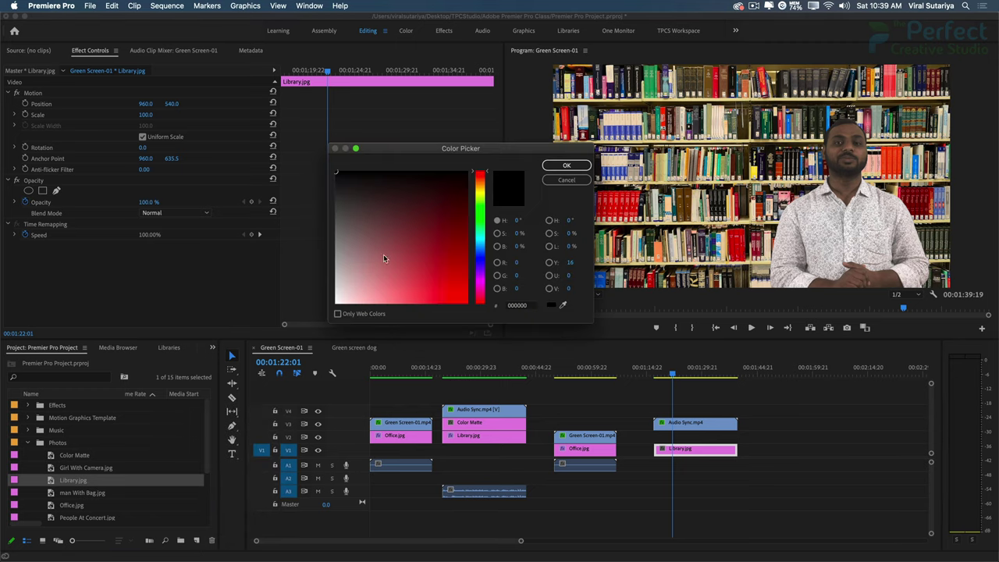
{"action": "left_click_drag", "start_coordinate": [383, 255], "coordinate": [336, 209]}
{"action": "left_click", "coordinate": [567, 166]}
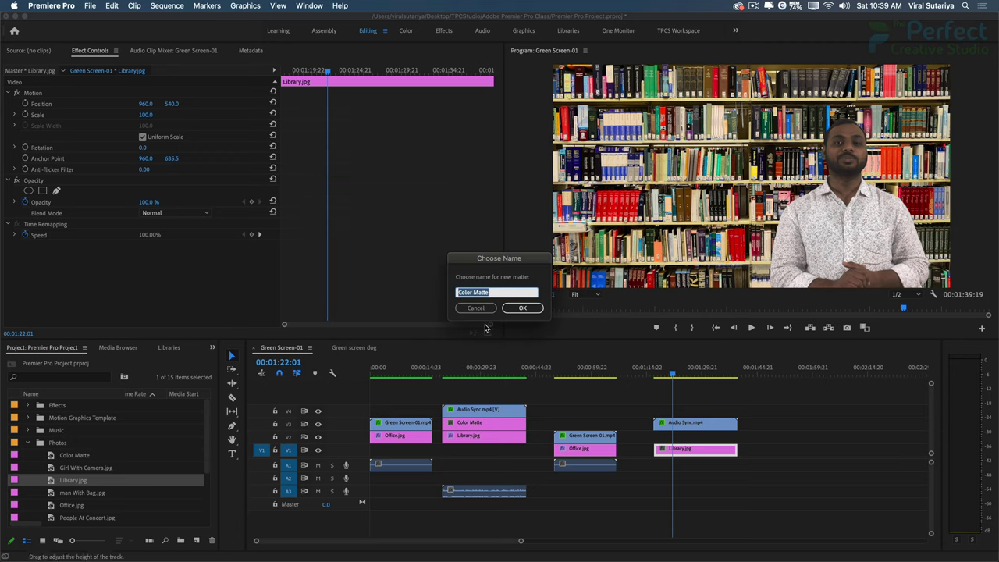
Name the matte 'Color Matte- Gray' and place it on the timeline under the man's clip.
{"action": "left_click", "coordinate": [501, 292]}
{"action": "type", "text": "- Gra"}
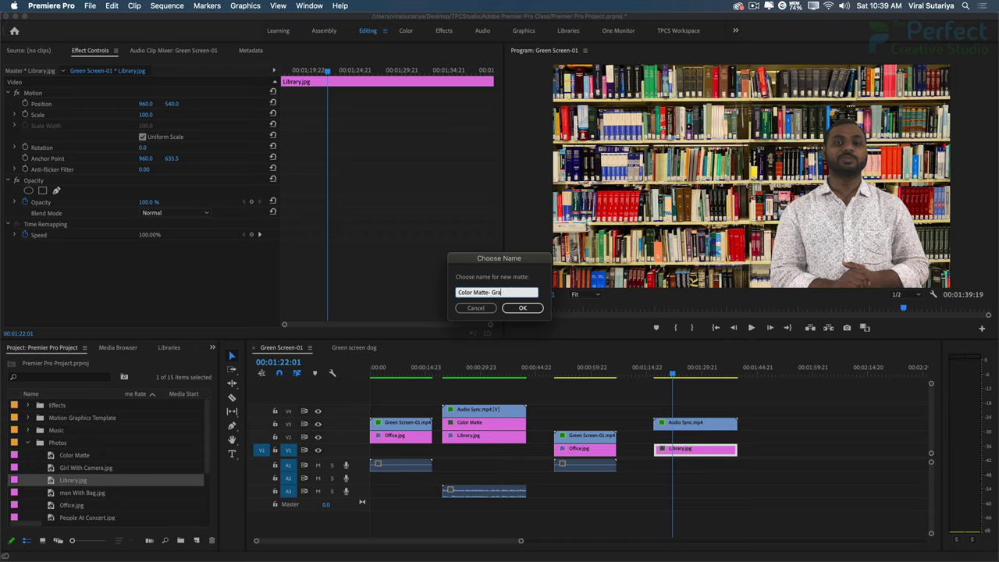
{"action": "type", "text": "y"}
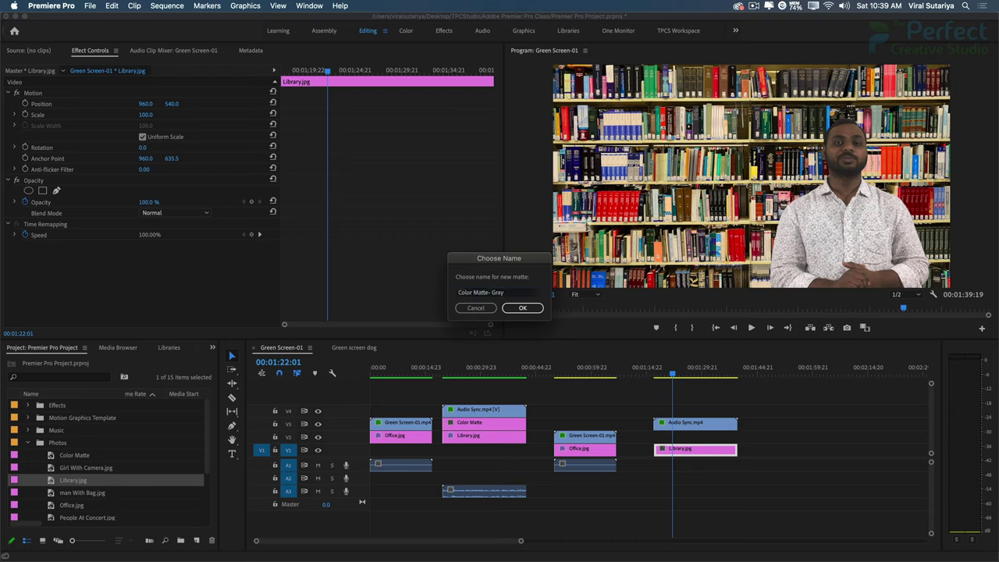
{"action": "key", "text": "Return"}
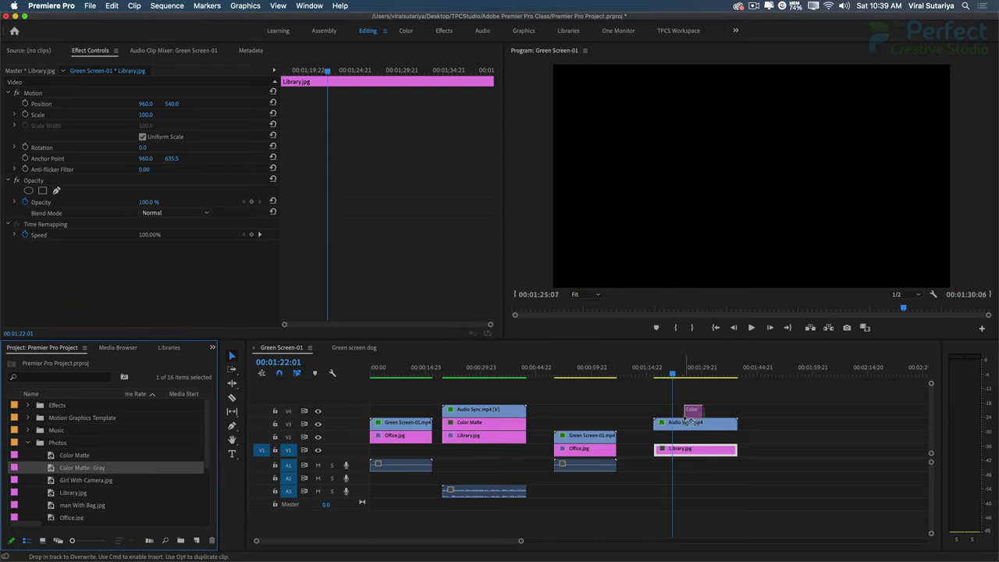
{"action": "left_click_drag", "start_coordinate": [96, 458], "coordinate": [737, 436]}
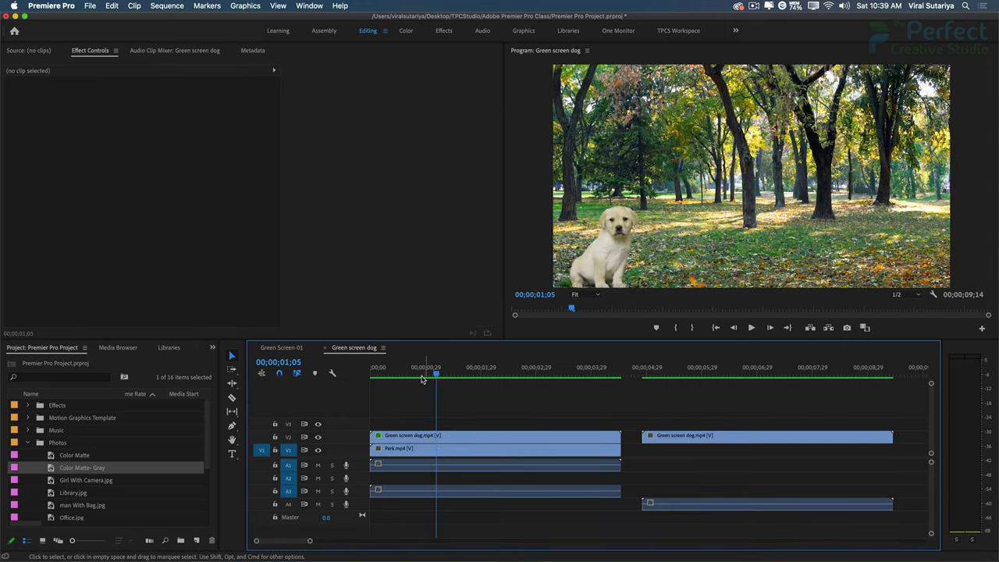
Play the dog sequence from the start, then jump to the second, unkeyed dog clip.
{"action": "left_click_drag", "start_coordinate": [425, 368], "coordinate": [371, 369]}
{"action": "key", "text": "space"}
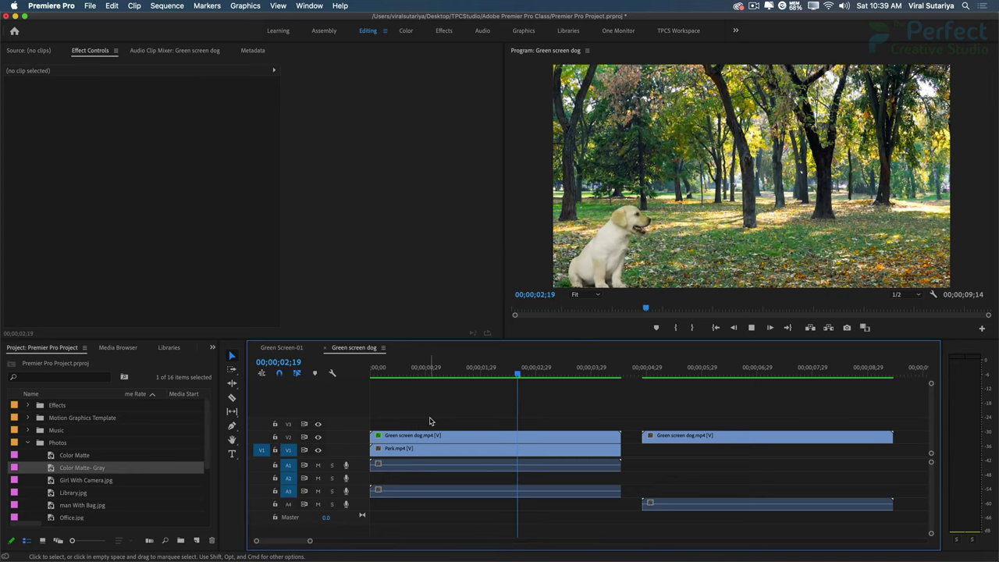
{"action": "key", "text": "space"}
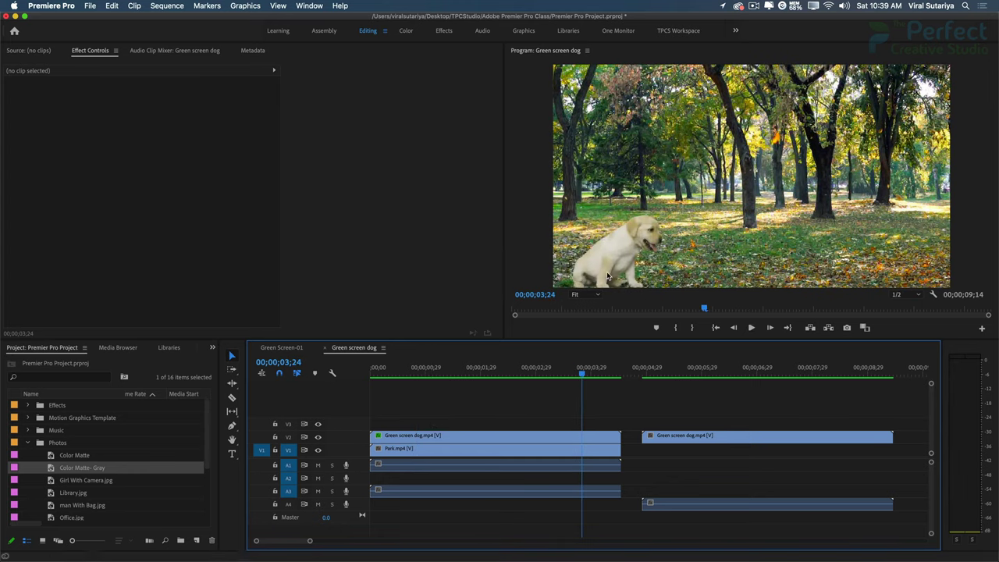
{"action": "left_click", "coordinate": [659, 369]}
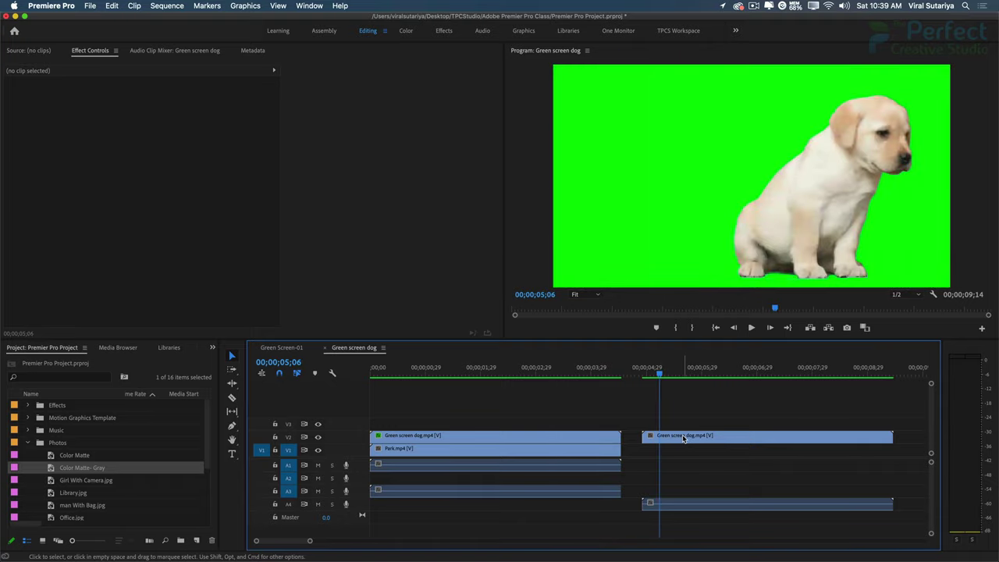
Apply Ultra Key to the second dog clip, sampling the green as Key Color with Aggressive setting.
{"action": "left_click", "coordinate": [211, 352]}
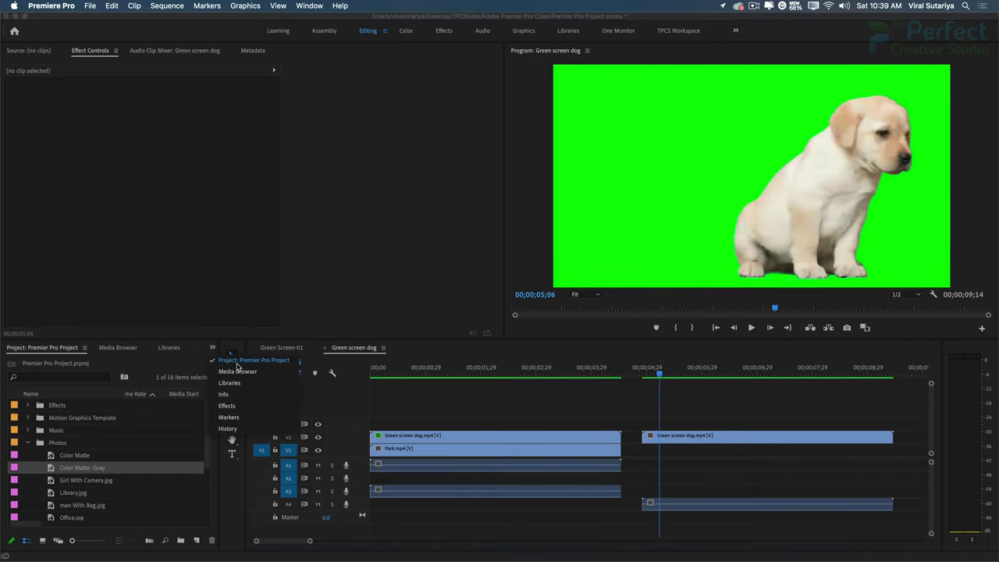
{"action": "left_click", "coordinate": [232, 411]}
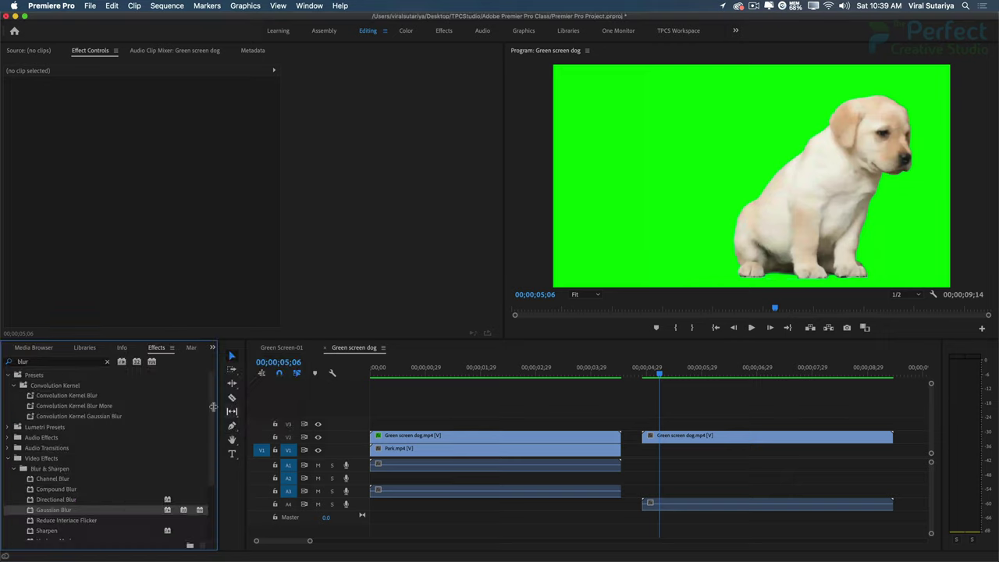
{"action": "left_click", "coordinate": [107, 362]}
{"action": "type", "text": "ultra"}
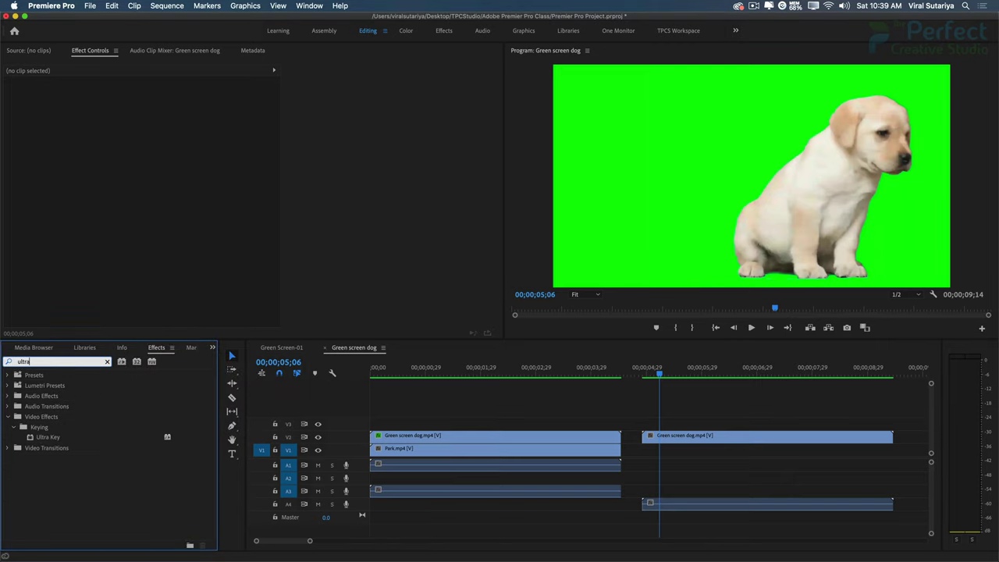
{"action": "left_click_drag", "start_coordinate": [48, 437], "coordinate": [671, 436]}
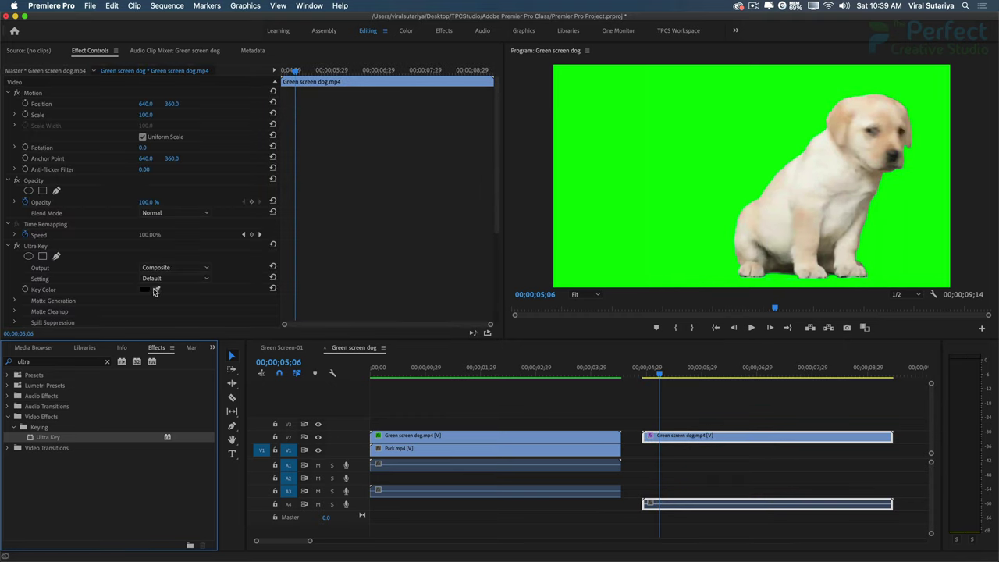
{"action": "left_click", "coordinate": [664, 244]}
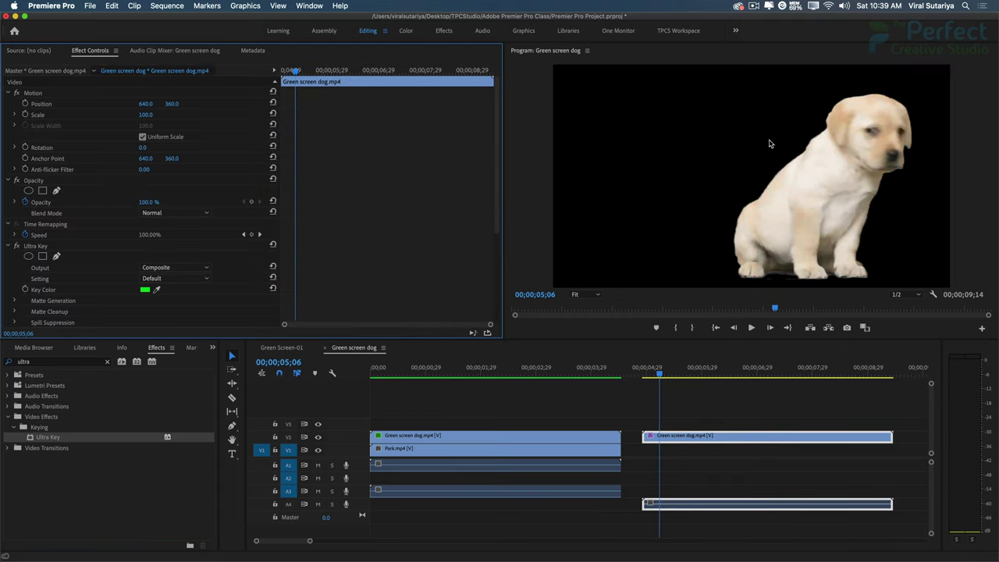
{"action": "left_click", "coordinate": [209, 279]}
{"action": "left_click", "coordinate": [194, 312]}
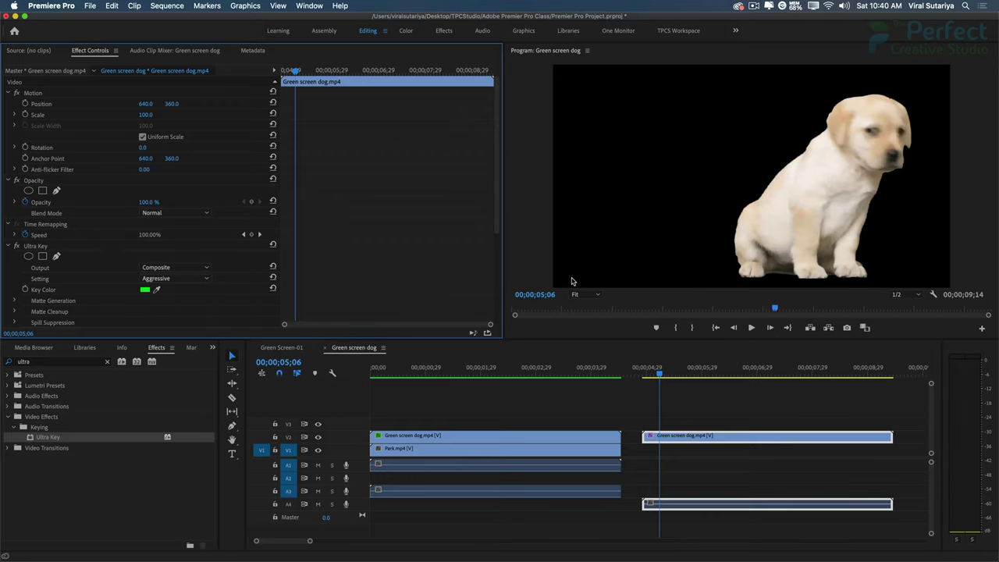
{"action": "left_click", "coordinate": [683, 441]}
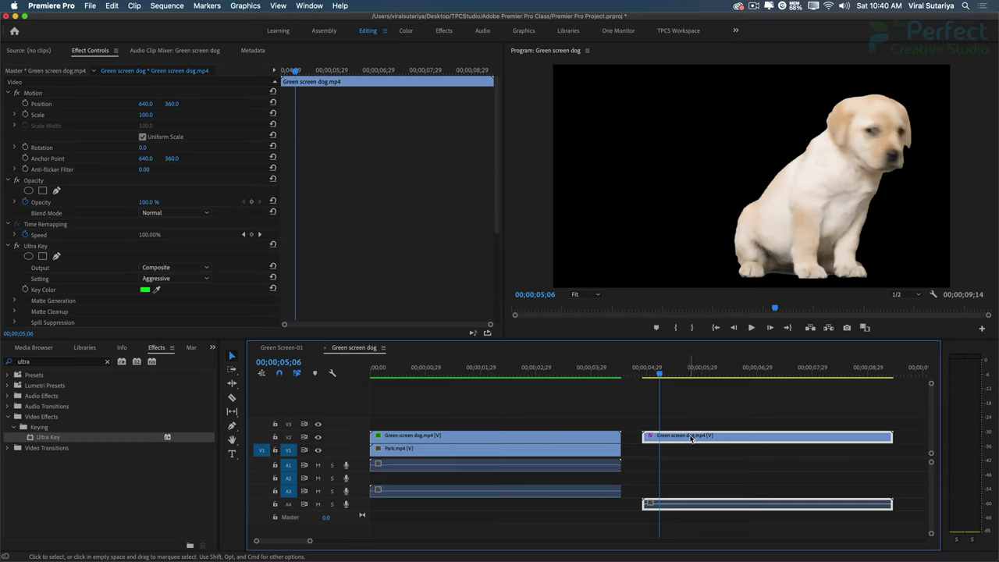
Find Park.mp4 in the Videos bin and place it on V1 beneath the dog clip.
{"action": "left_click", "coordinate": [213, 348]}
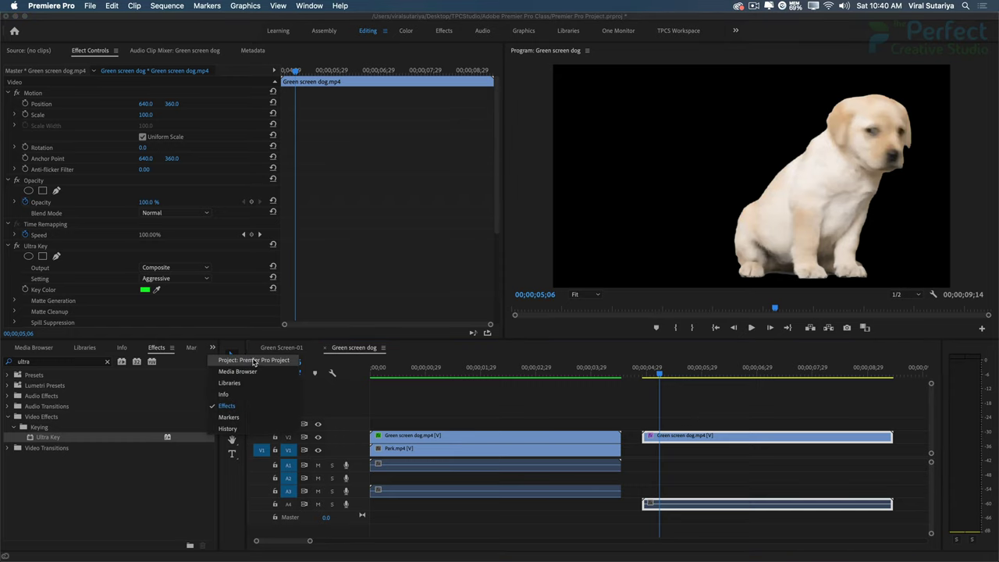
{"action": "left_click", "coordinate": [253, 361]}
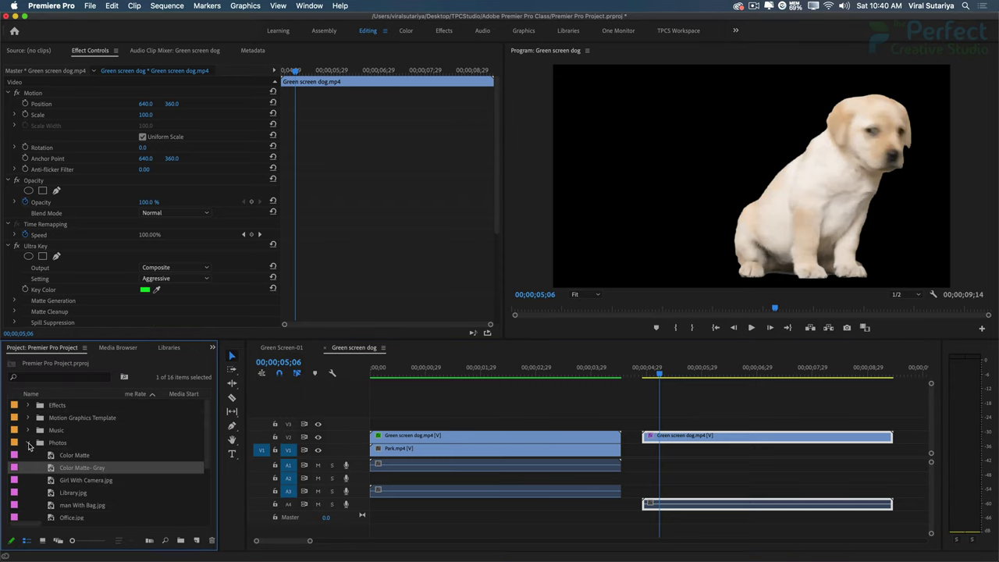
{"action": "left_click", "coordinate": [29, 444]}
{"action": "left_click", "coordinate": [29, 456]}
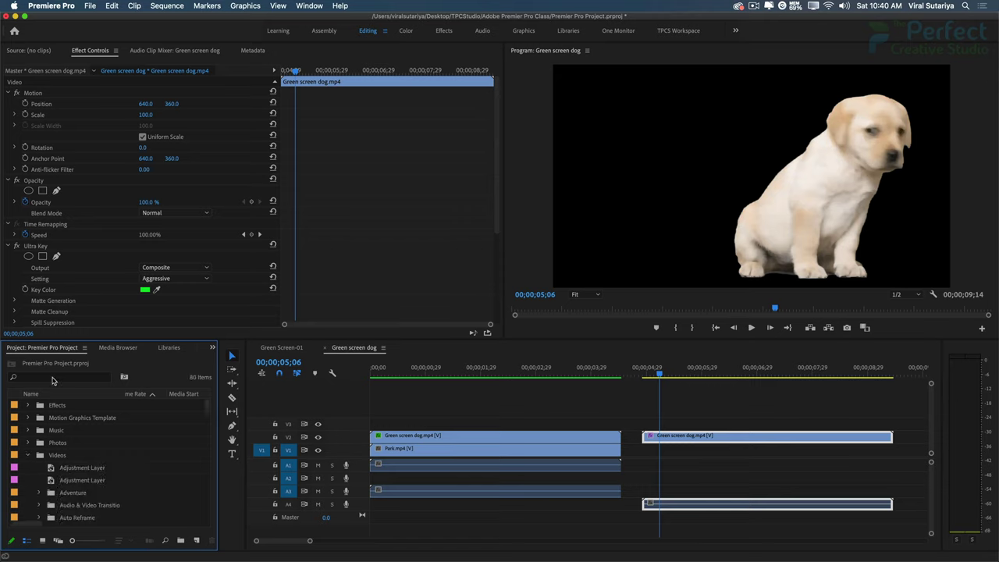
{"action": "left_click", "coordinate": [52, 377]}
{"action": "type", "text": "rk"}
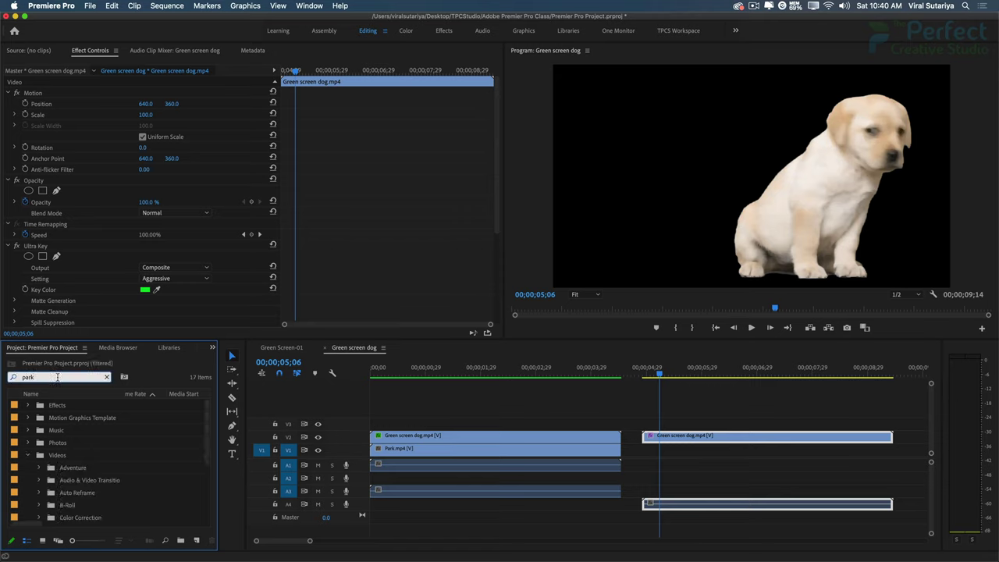
{"action": "scroll", "coordinate": [78, 469], "scroll_direction": "down", "scroll_amount": 5}
{"action": "mouse_move", "coordinate": [68, 505]}
{"action": "left_mouse_down"}
{"action": "mouse_move", "coordinate": [638, 416]}
{"action": "mouse_move", "coordinate": [662, 455]}
{"action": "left_mouse_up"}
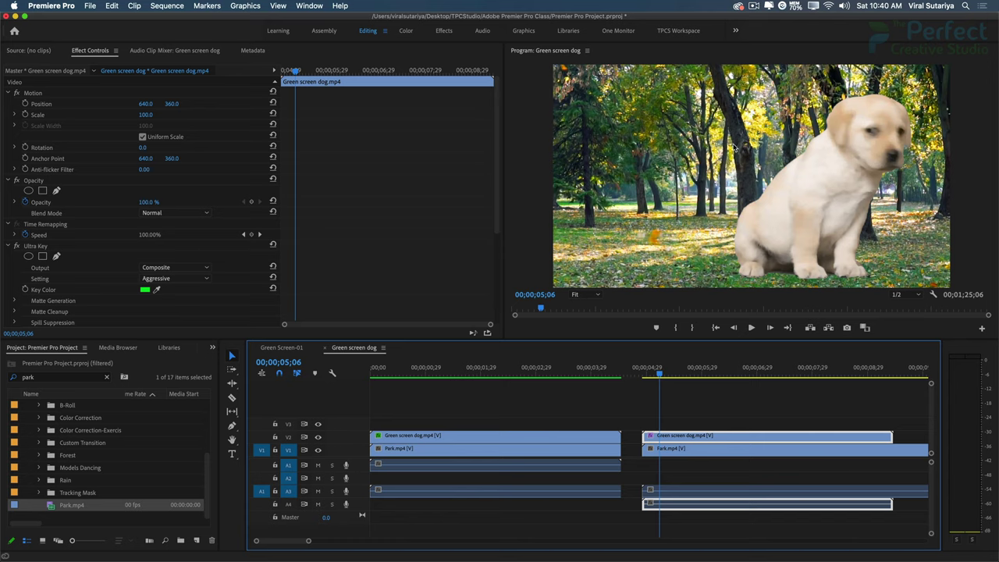
Select the Park.mp4 and keyed dog clips to check the composite.
{"action": "left_click", "coordinate": [683, 448]}
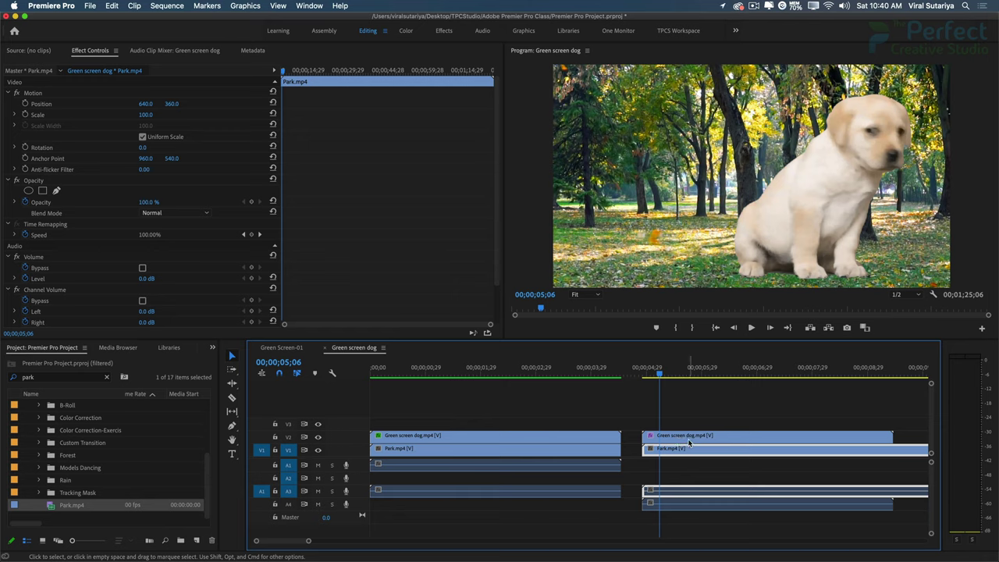
{"action": "left_click", "coordinate": [688, 440]}
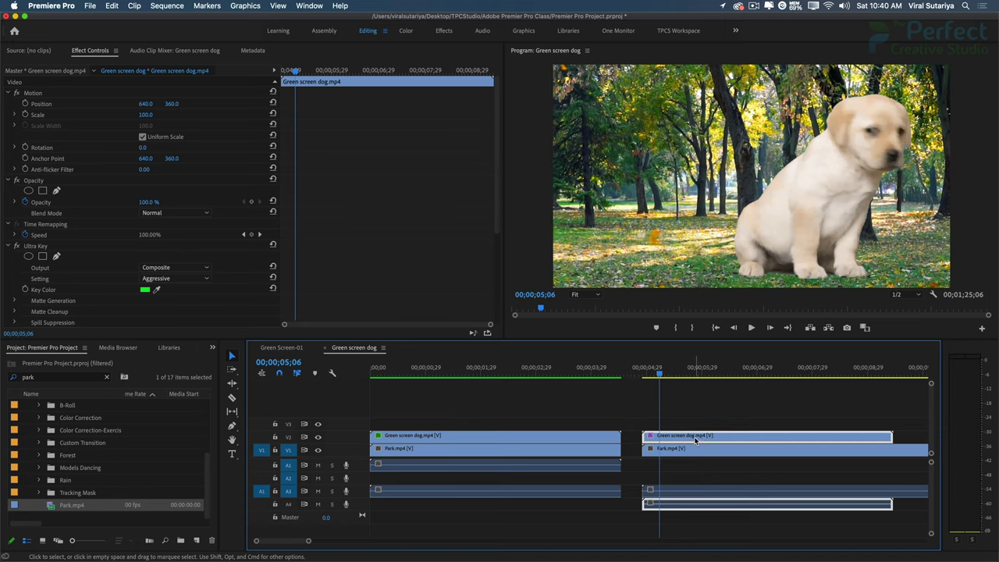
{"action": "left_click", "coordinate": [687, 449]}
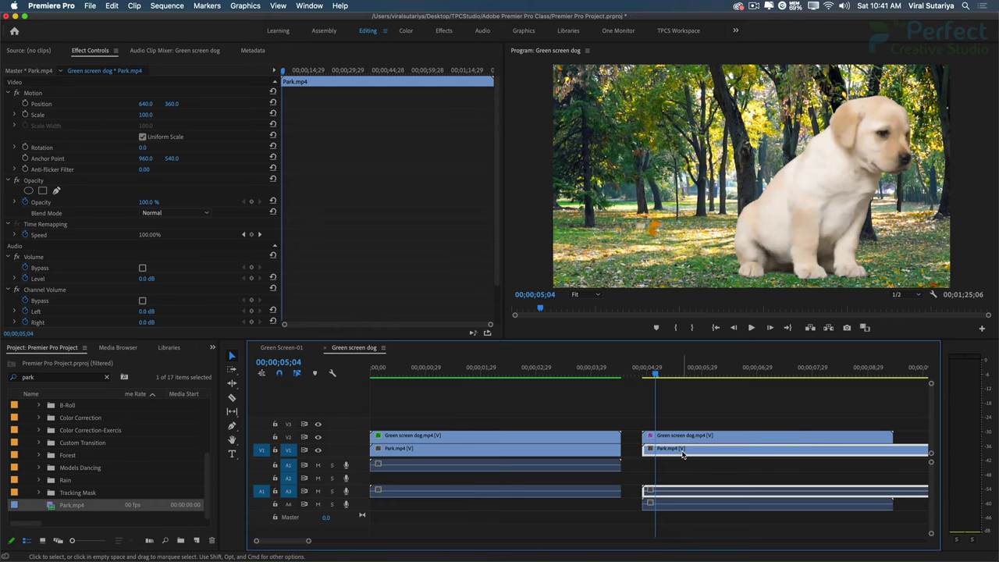
Scale Park.mp4 to frame size, then shrink the puppy to 51.5% and shift it lower left.
{"action": "right_click", "coordinate": [685, 453]}
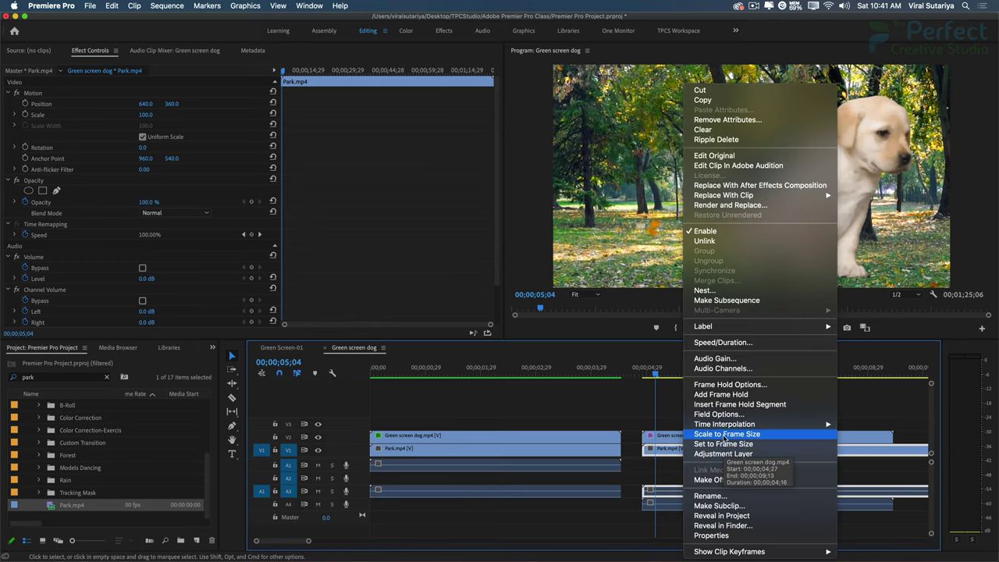
{"action": "left_click", "coordinate": [725, 434]}
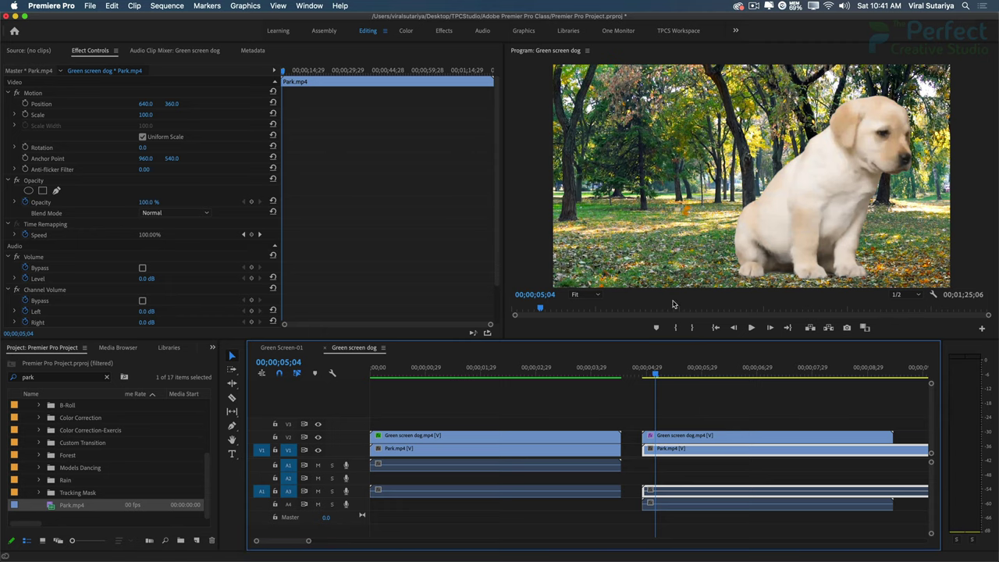
{"action": "left_click", "coordinate": [837, 187]}
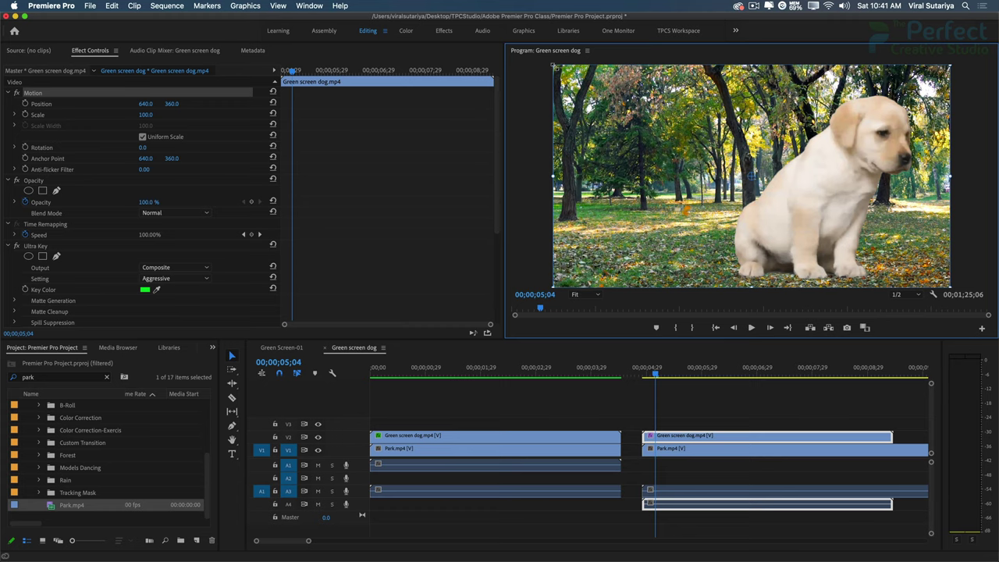
{"action": "left_click_drag", "start_coordinate": [555, 67], "coordinate": [677, 128]}
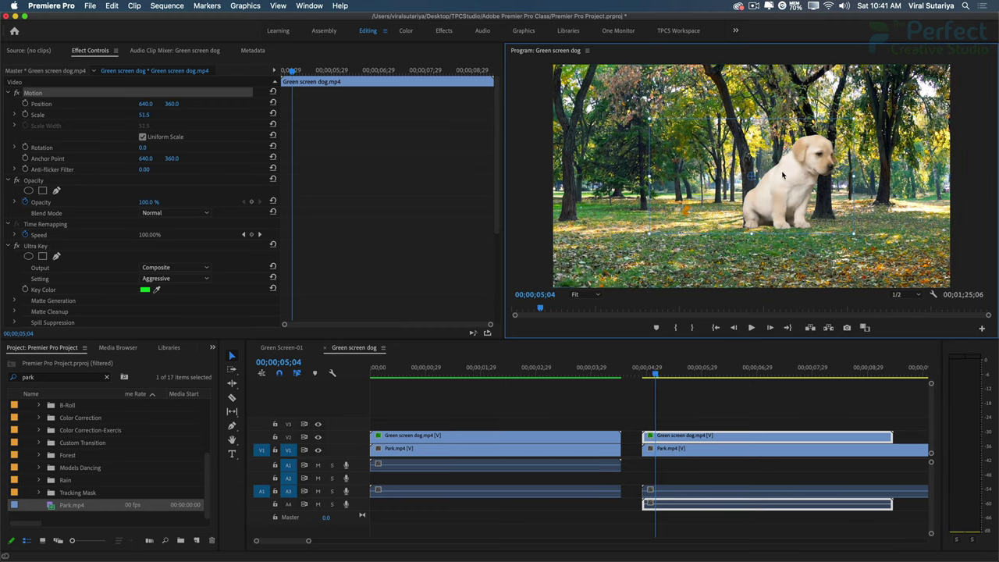
{"action": "left_click_drag", "start_coordinate": [783, 175], "coordinate": [736, 235]}
Reselect the Green screen dog clip in the timeline to show its effect settings.
{"action": "left_click", "coordinate": [727, 285]}
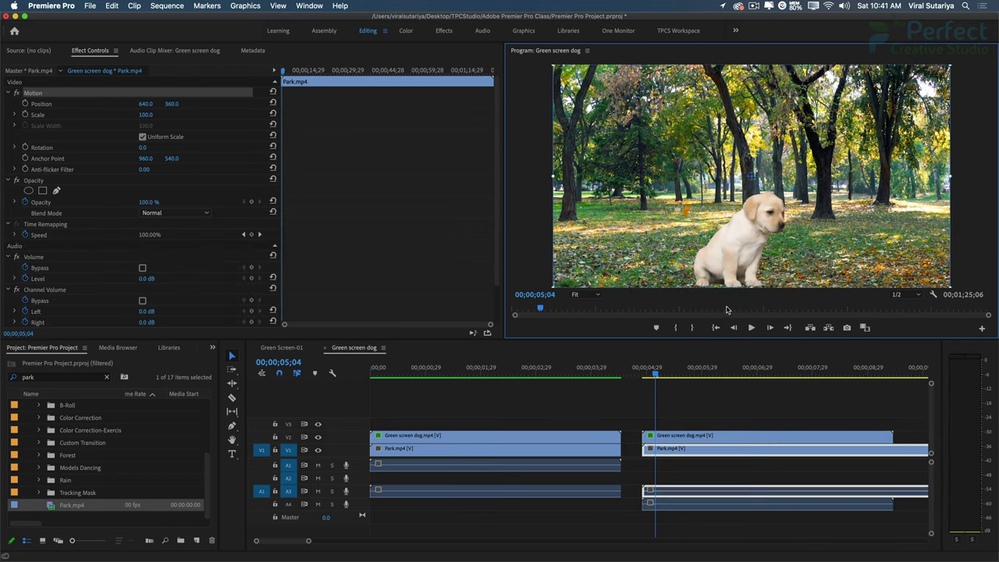
{"action": "left_click", "coordinate": [713, 392]}
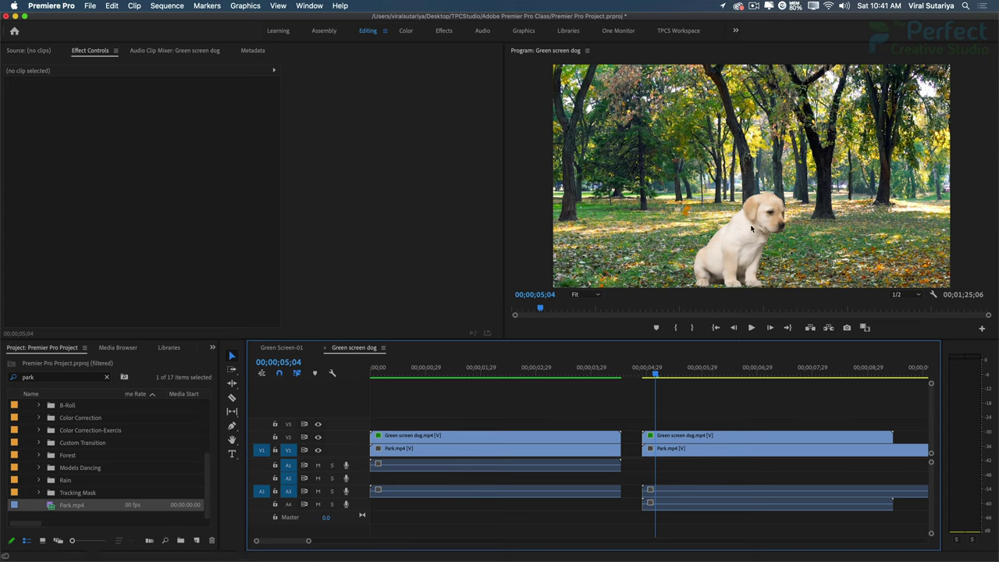
{"action": "left_click", "coordinate": [727, 438]}
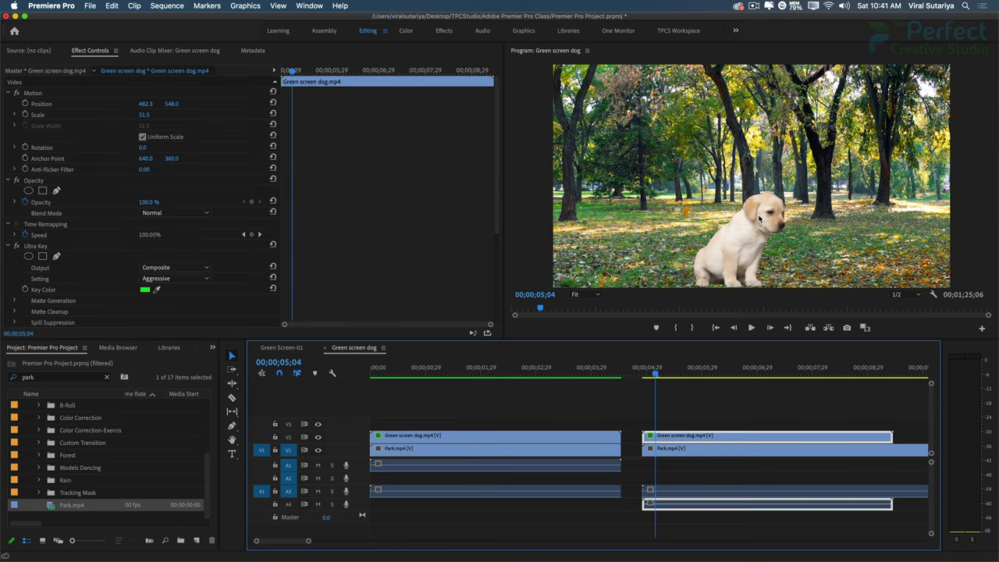
{"action": "scroll", "coordinate": [47, 196], "scroll_direction": "down", "scroll_amount": 5}
Set the Ultra Key colour-correction Luminance to 90 and nudge the puppy smaller toward the lower left.
{"action": "left_click", "coordinate": [15, 190]}
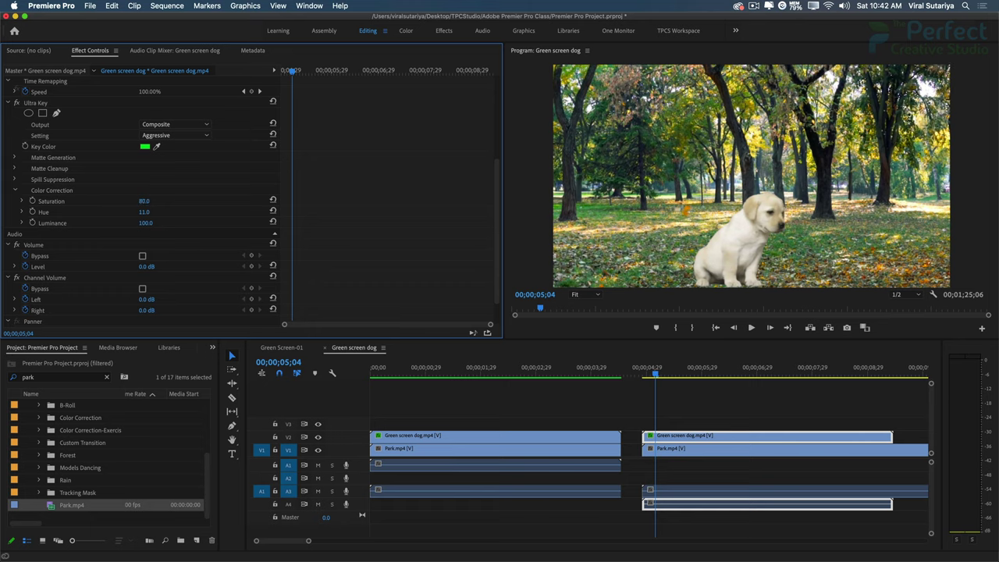
{"action": "left_click_drag", "start_coordinate": [144, 222], "coordinate": [136, 223]}
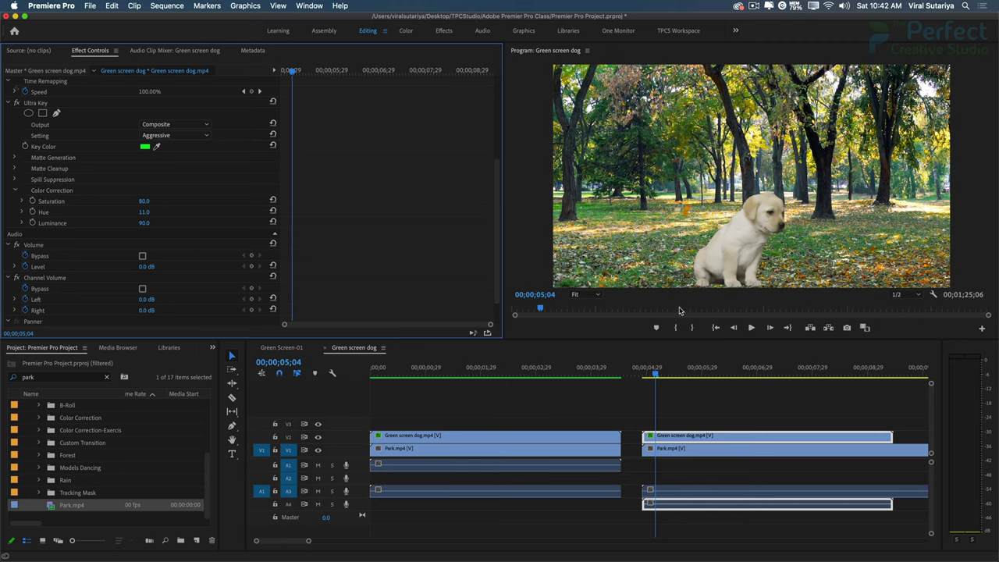
{"action": "left_click", "coordinate": [734, 246]}
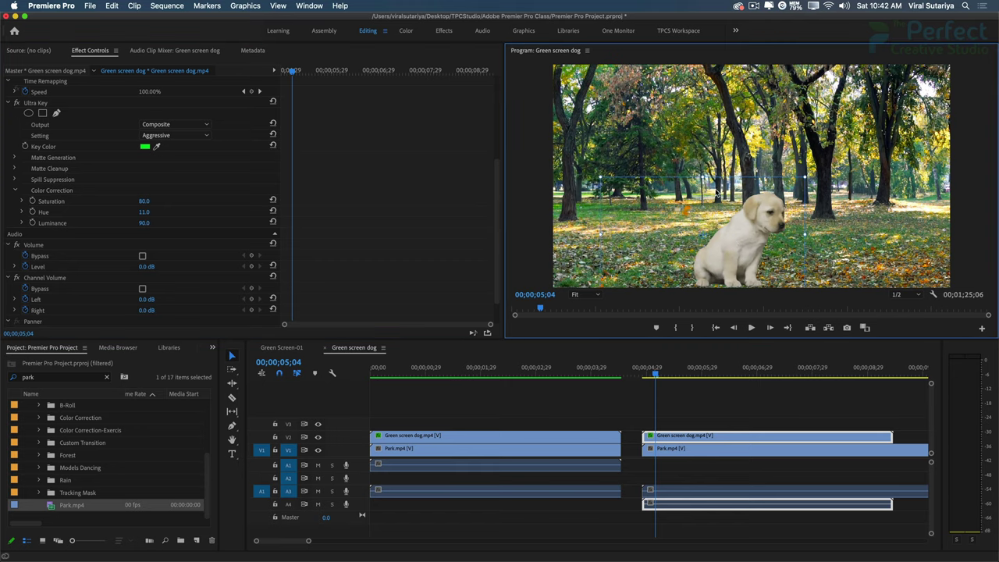
{"action": "left_click_drag", "start_coordinate": [734, 246], "coordinate": [724, 242]}
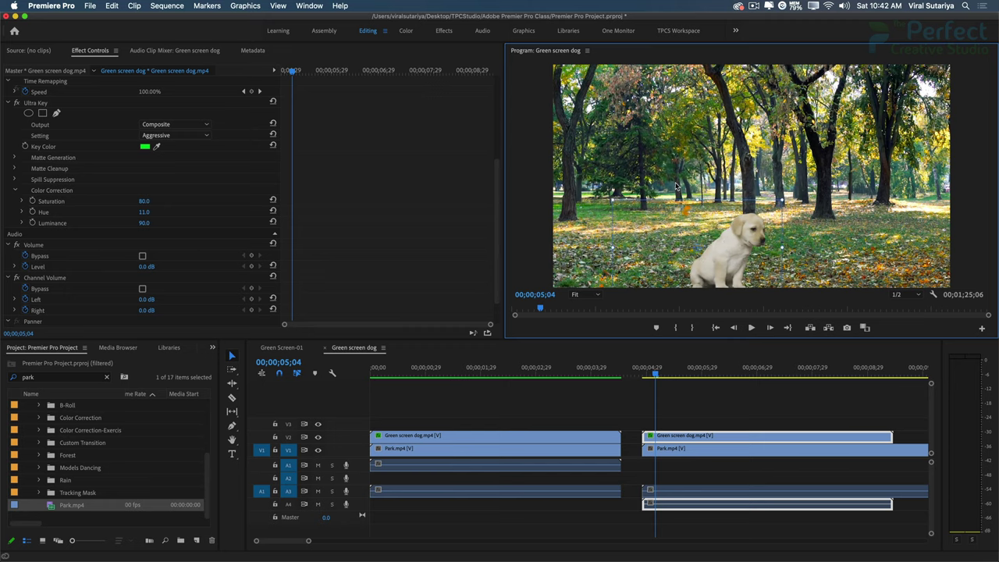
Play back the composite to review it, then reselect the Green screen dog clip.
{"action": "left_click", "coordinate": [729, 405]}
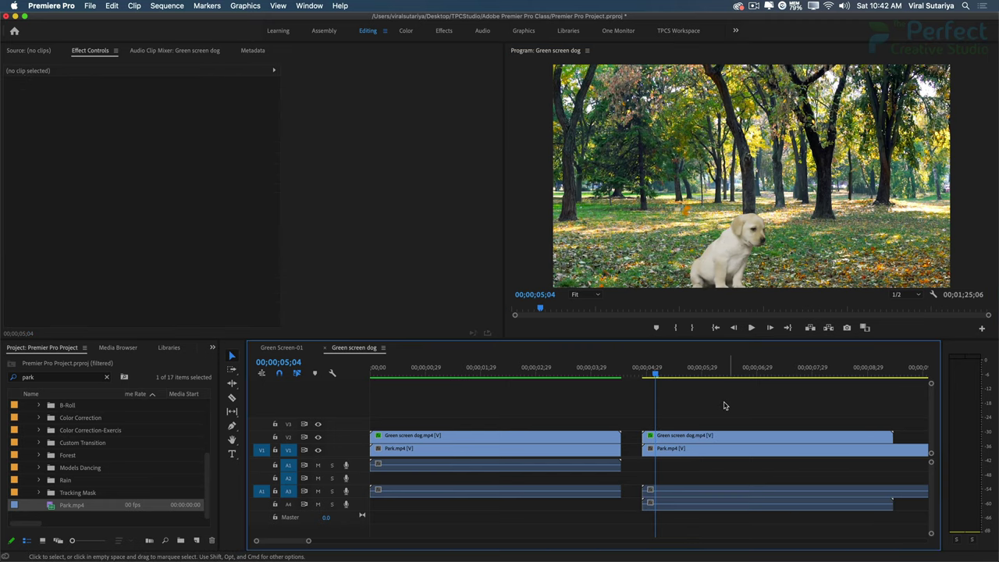
{"action": "key", "text": "space"}
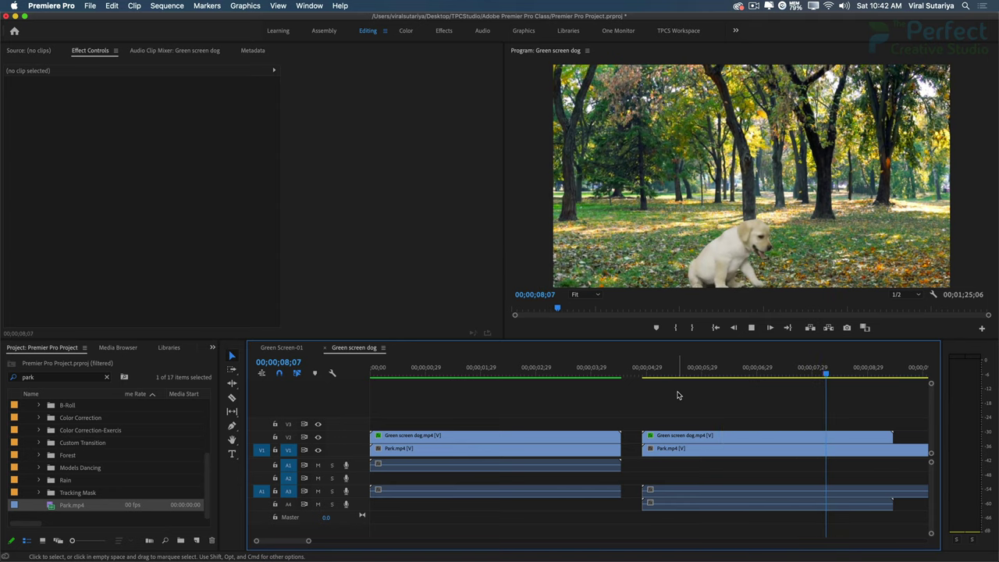
{"action": "key", "text": "space"}
{"action": "left_click", "coordinate": [710, 437]}
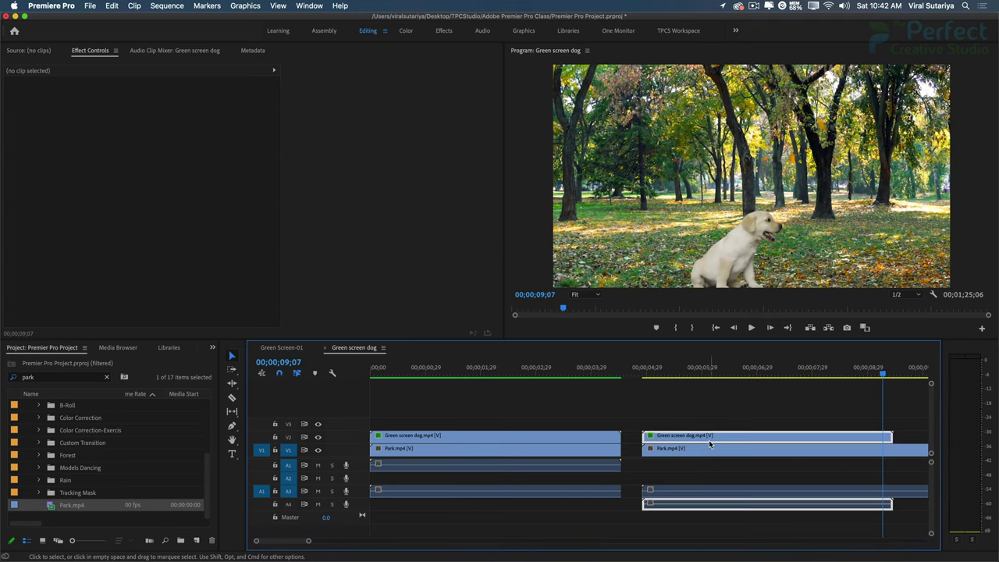
{"action": "scroll", "coordinate": [187, 292], "scroll_direction": "down", "scroll_amount": 3}
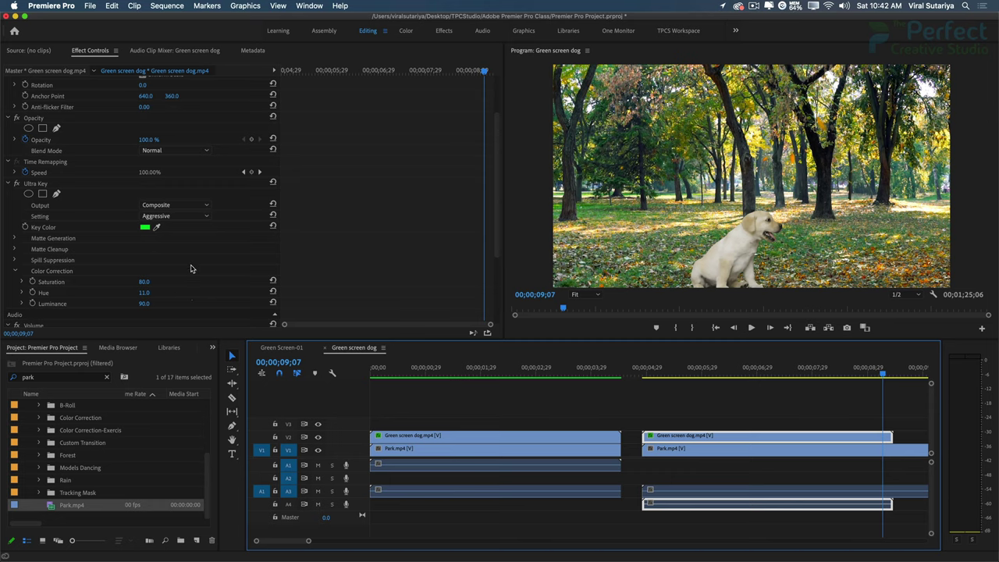
{"action": "scroll", "coordinate": [108, 275], "scroll_direction": "down", "scroll_amount": 4}
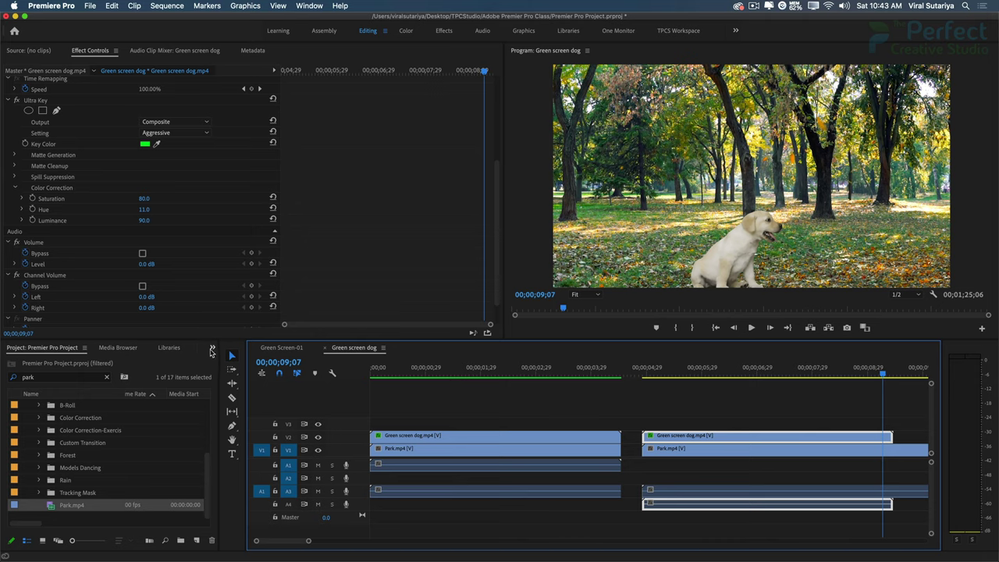
Search the Effects panel for 'shado' and apply Drop Shadow to the Green screen dog clip.
{"action": "left_click", "coordinate": [211, 352]}
{"action": "left_click", "coordinate": [234, 407]}
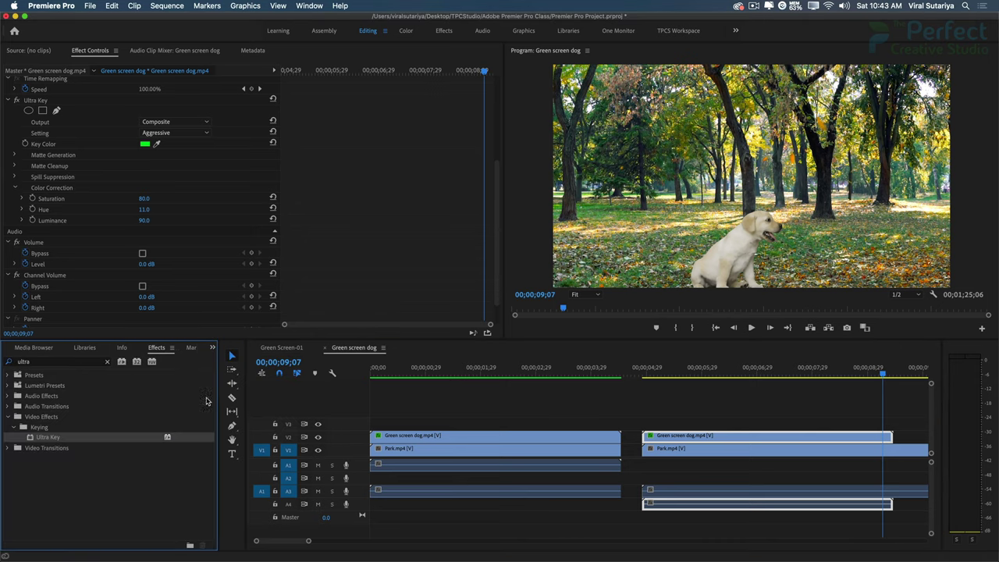
{"action": "left_click", "coordinate": [108, 362]}
{"action": "type", "text": "shado"}
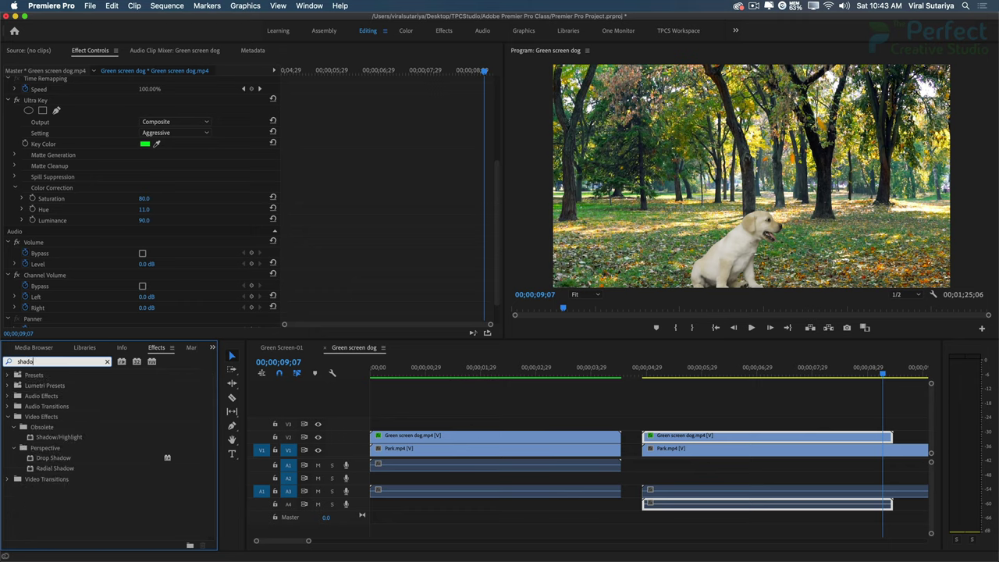
{"action": "left_click", "coordinate": [56, 458]}
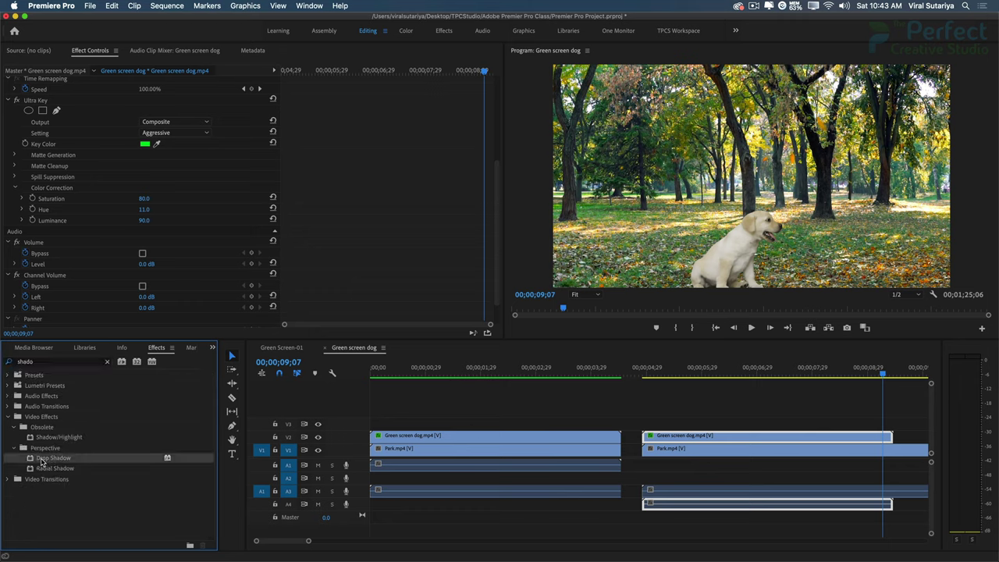
{"action": "left_click_drag", "start_coordinate": [42, 461], "coordinate": [676, 439]}
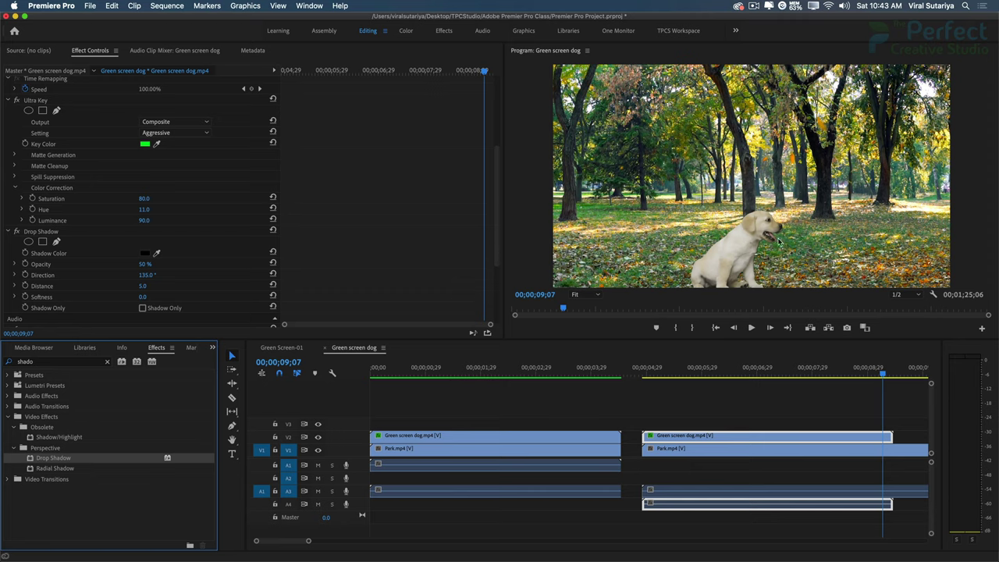
Set the drop shadow to Direction 151°, Opacity 73% and Softness 50.
{"action": "mouse_move", "coordinate": [145, 275]}
{"action": "left_mouse_down"}
{"action": "mouse_move", "coordinate": [141, 288]}
{"action": "mouse_move", "coordinate": [200, 286]}
{"action": "left_mouse_up"}
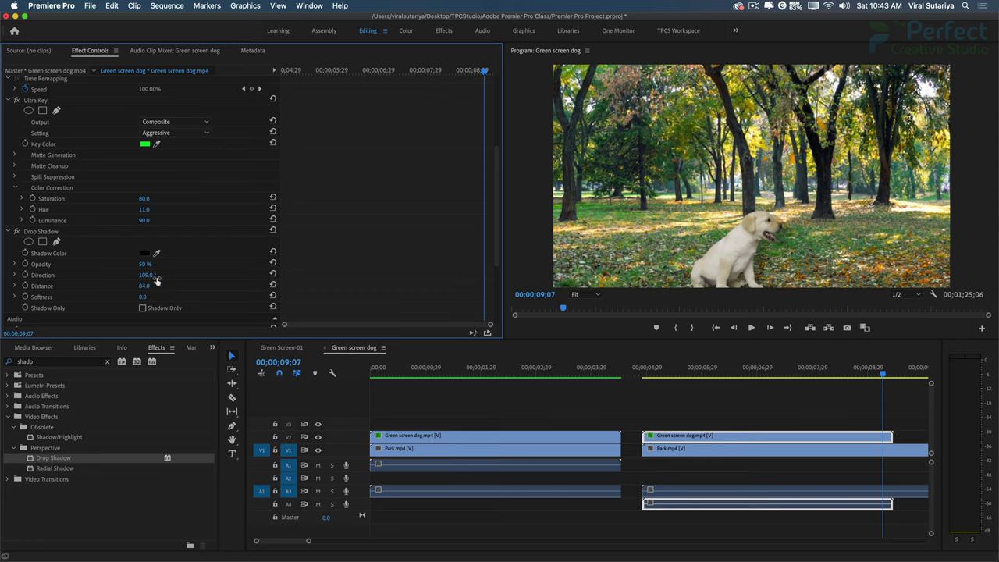
{"action": "left_click_drag", "start_coordinate": [145, 275], "coordinate": [182, 275]}
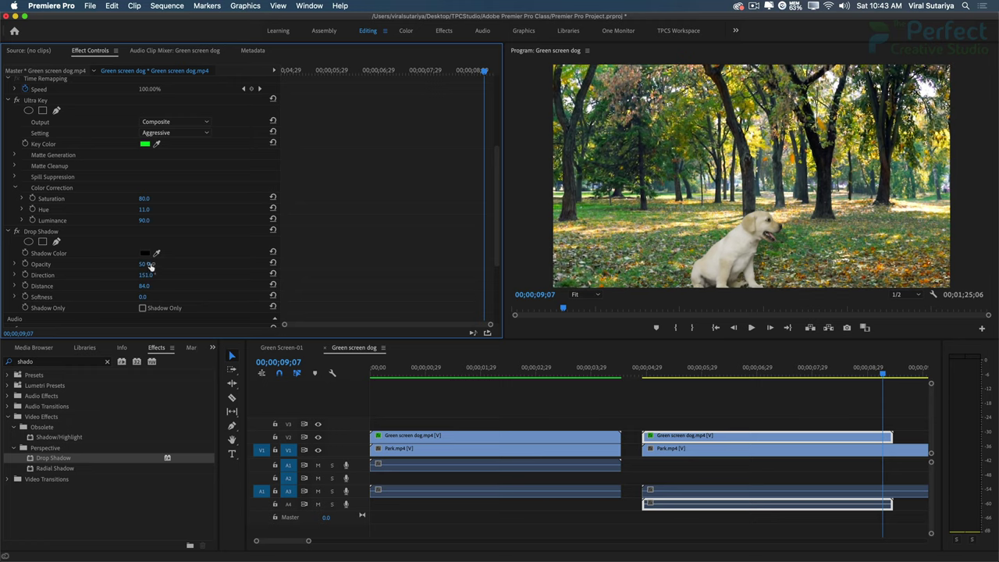
{"action": "mouse_move", "coordinate": [145, 264]}
{"action": "left_mouse_down"}
{"action": "mouse_move", "coordinate": [184, 264]}
{"action": "mouse_move", "coordinate": [130, 264]}
{"action": "left_mouse_up"}
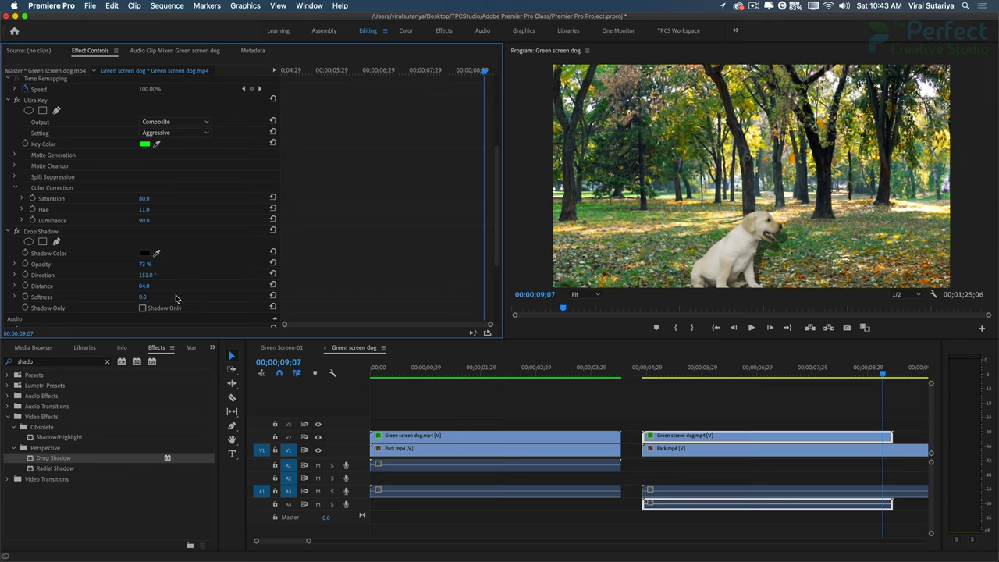
{"action": "left_click_drag", "start_coordinate": [144, 297], "coordinate": [154, 296]}
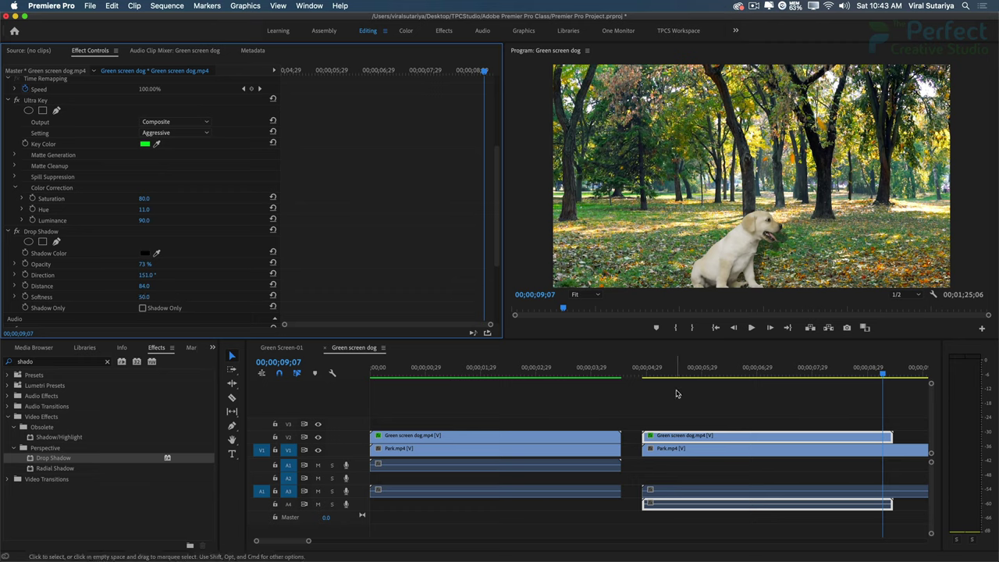
Play the composite from about 5 seconds to review the shadow.
{"action": "left_click", "coordinate": [654, 372]}
{"action": "key", "text": "space"}
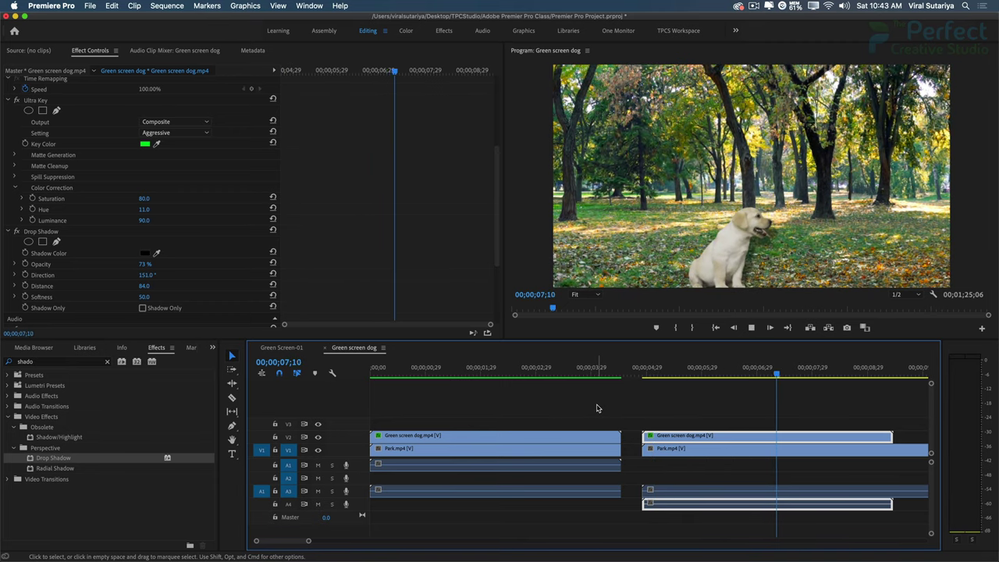
{"action": "key", "text": "space"}
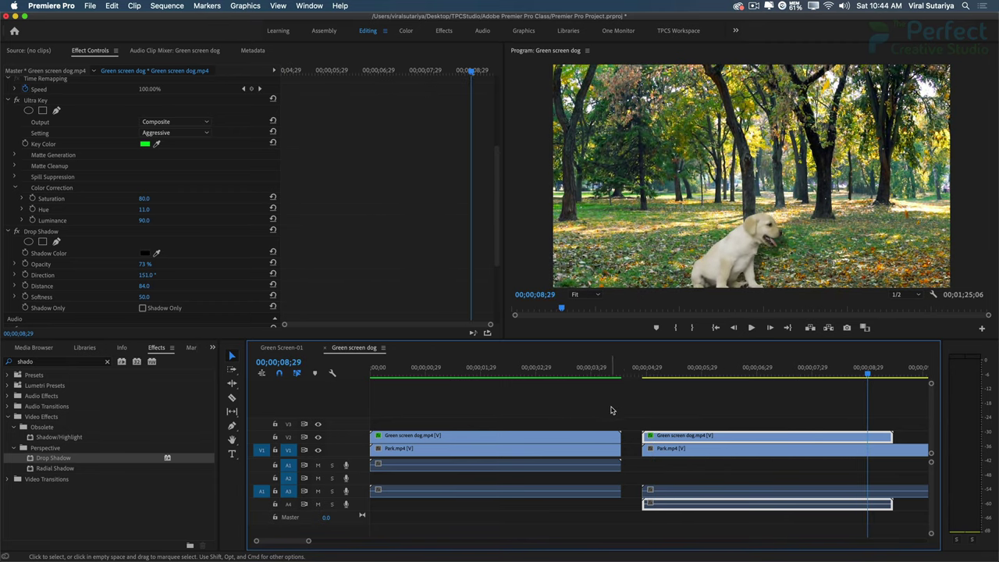